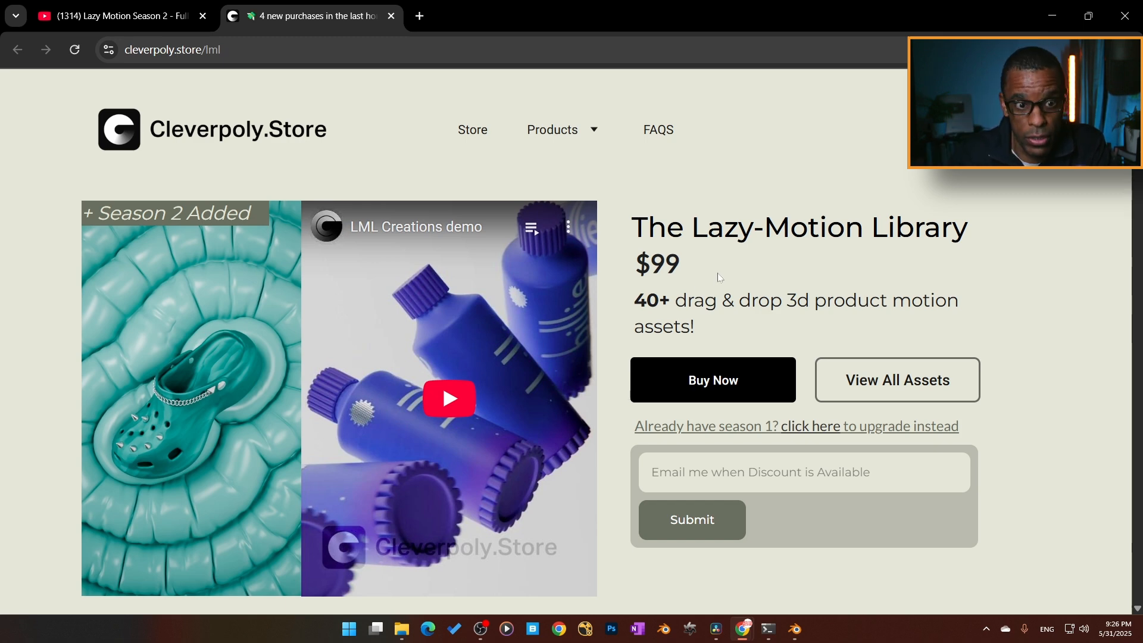
# - Switch to Blender and examine the scene camera's Octane lens settings in the Layout workspace with rendered shading
pyautogui.click(1054, 16)
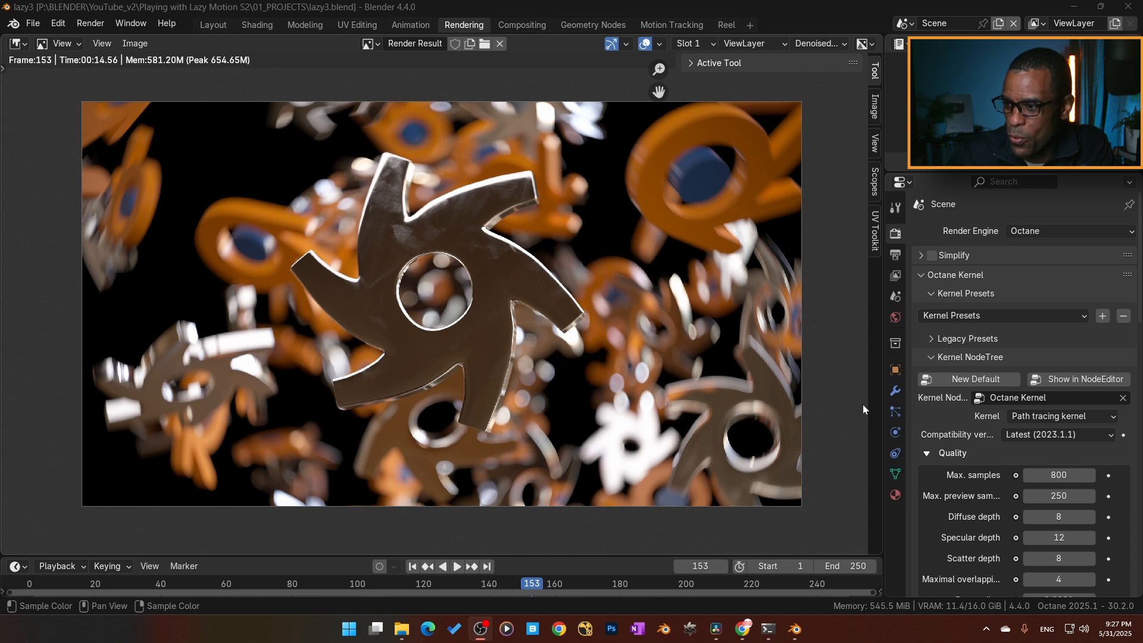
pyautogui.click(213, 25)
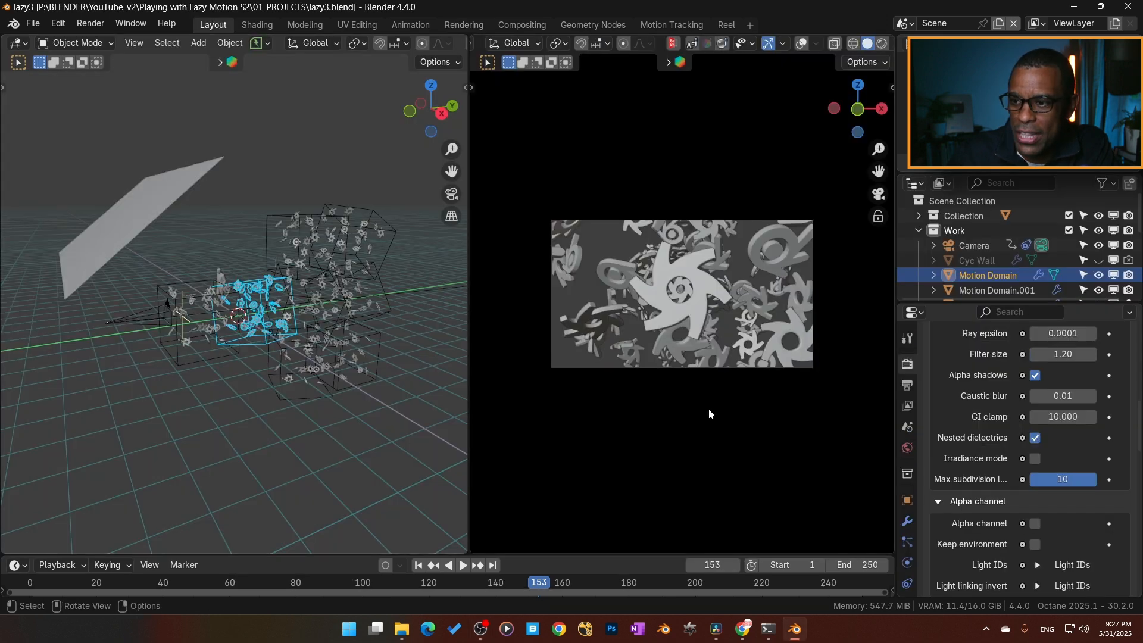
pyautogui.click(882, 43)
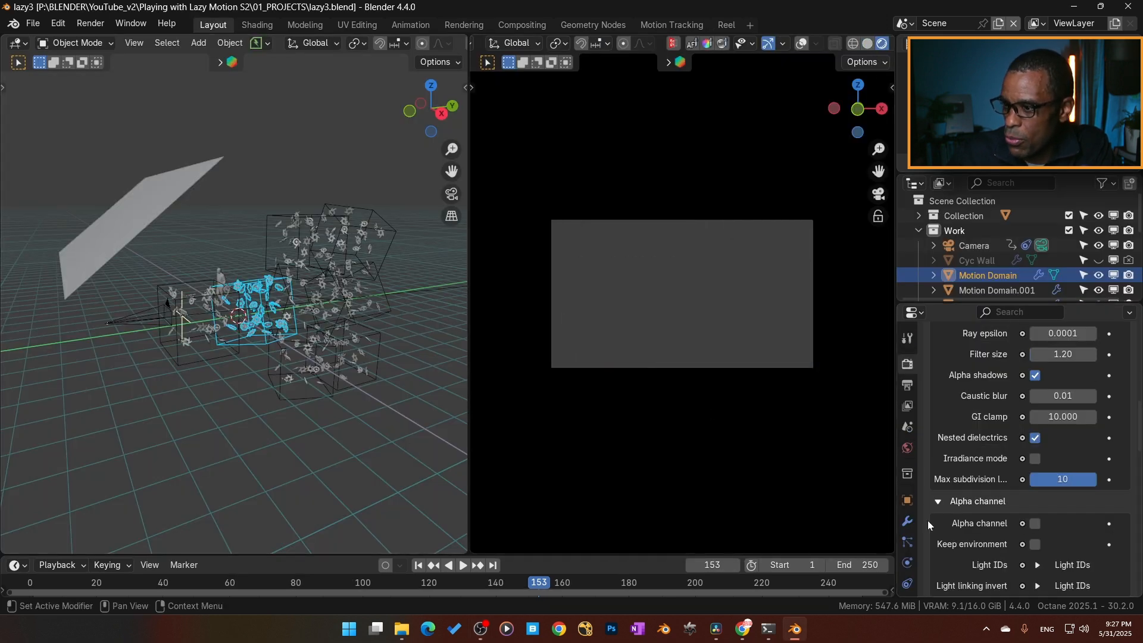
pyautogui.scroll(-3, 910, 555)
pyautogui.click(964, 246)
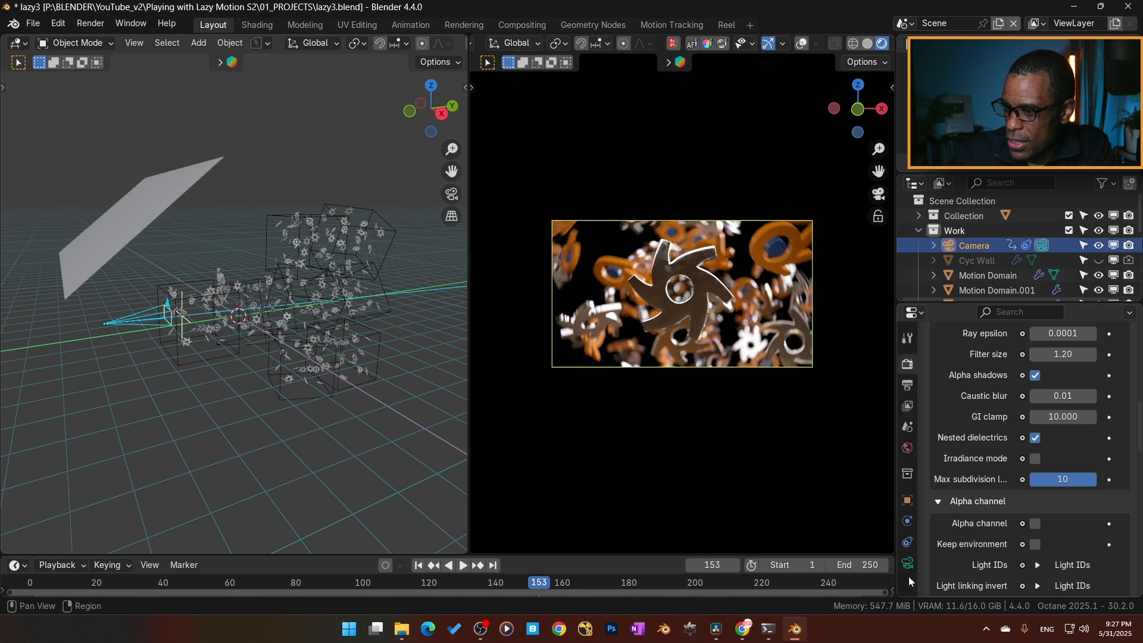
pyautogui.click(907, 567)
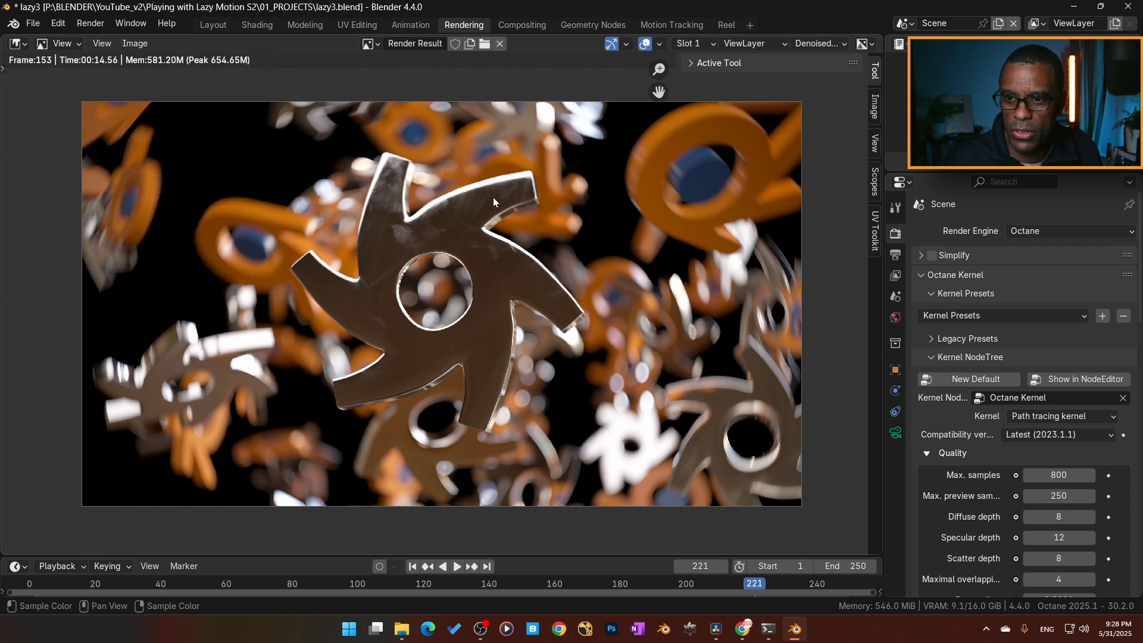
# - Expand the preview-mode Octane Postprocess settings in the Layout workspace and go to the lens effects
pyautogui.click(215, 24)
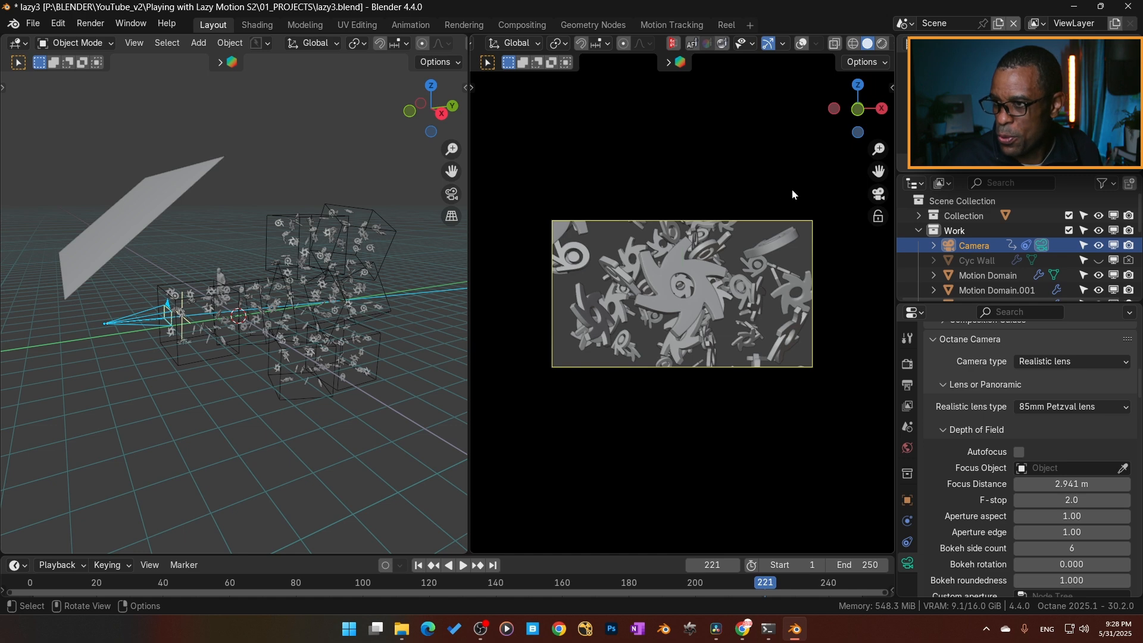
pyautogui.press('n')
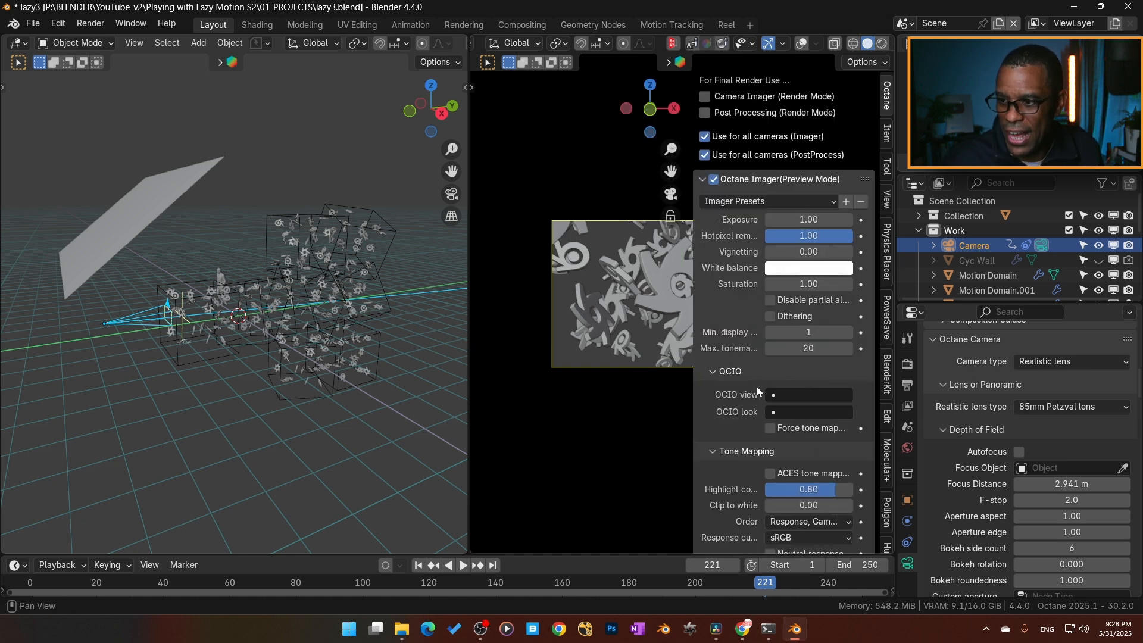
pyautogui.press('n')
pyautogui.press('n')
pyautogui.scroll(-8, 796, 400)
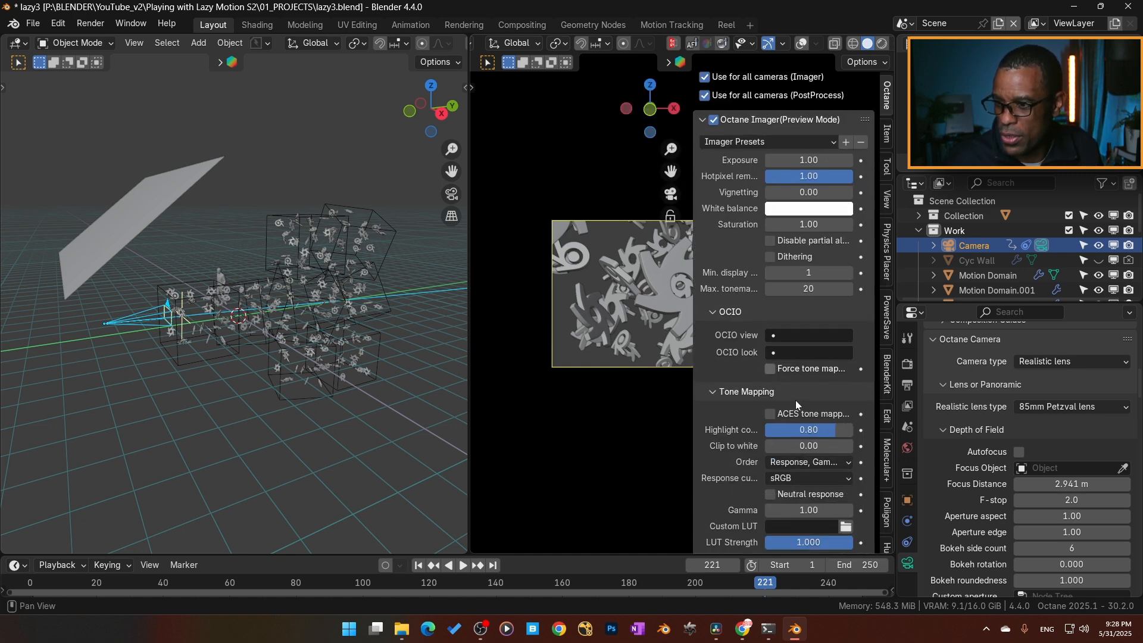
pyautogui.scroll(-4, 732, 446)
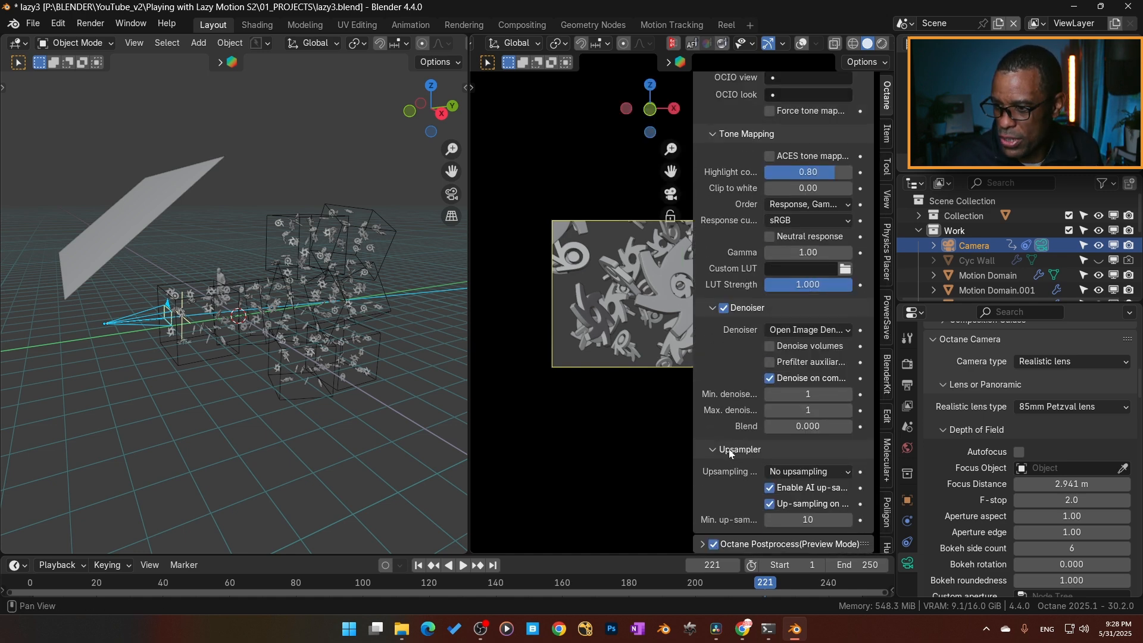
pyautogui.click(703, 544)
pyautogui.scroll(-10, 714, 491)
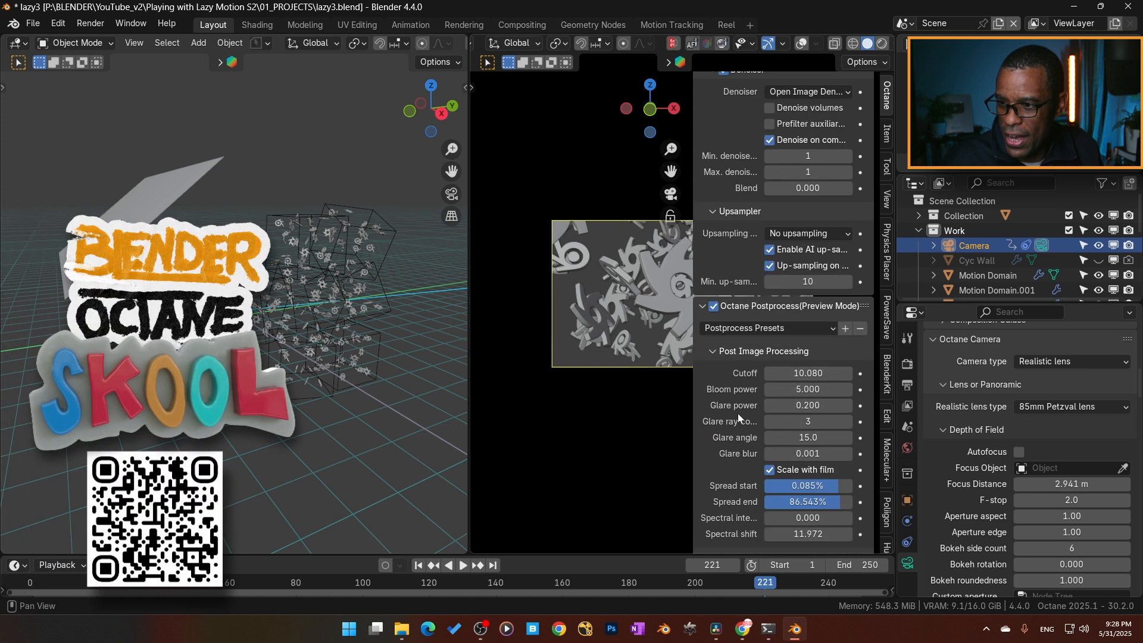
pyautogui.scroll(-5, 735, 449)
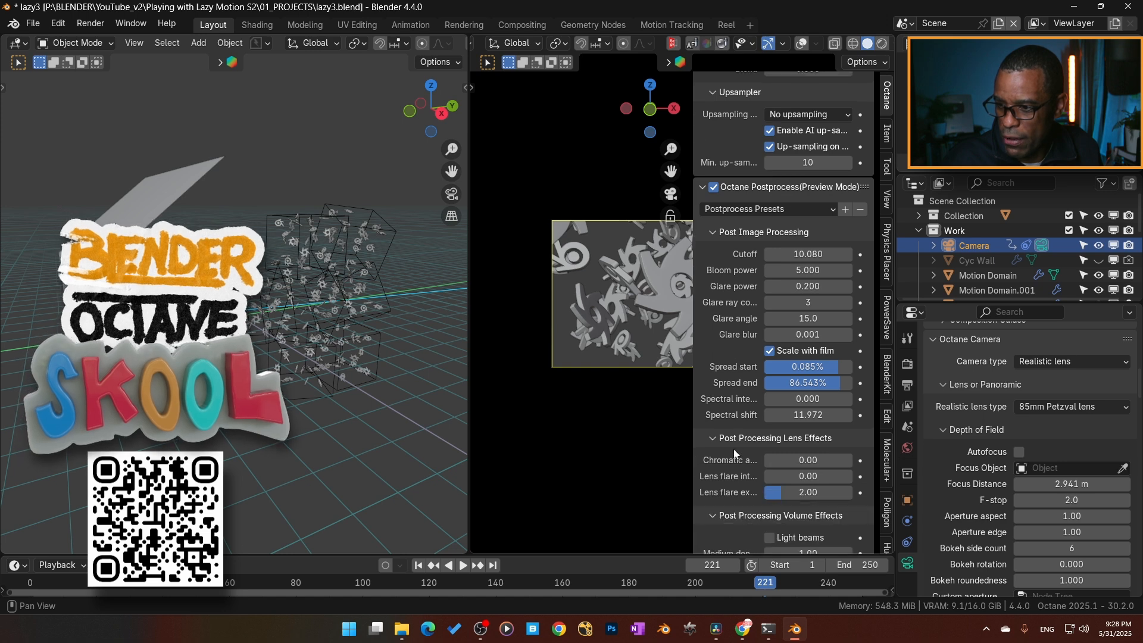
# - Set the post-processing chromatic aberration to 0.2 and check the camera view in rendered shading before returning to solid
pyautogui.click(809, 460)
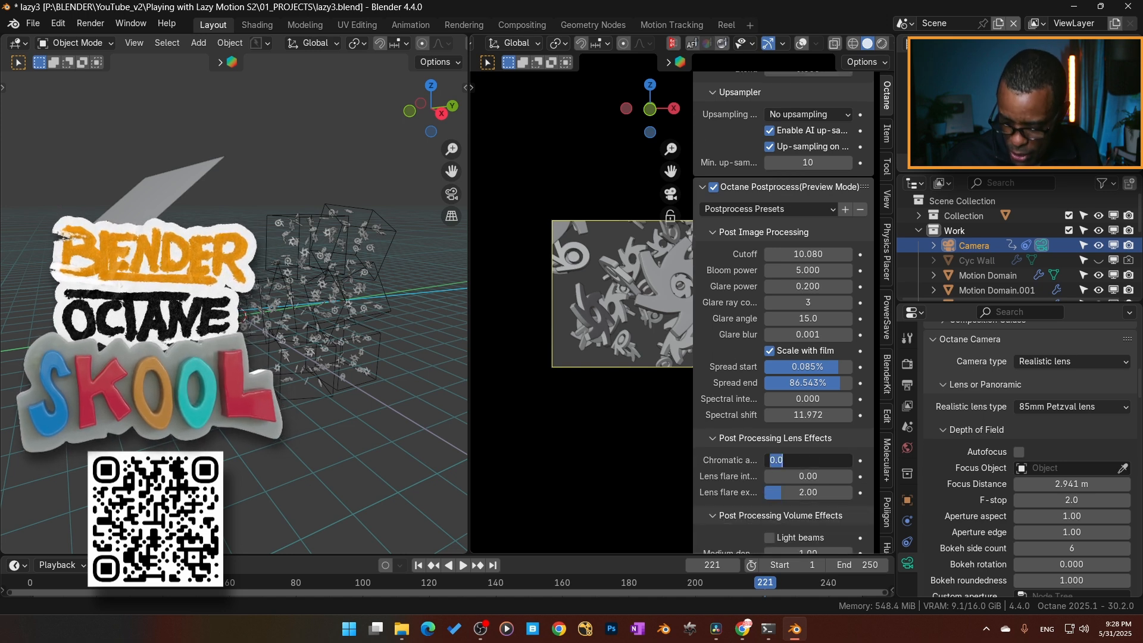
pyautogui.write('.2')
pyautogui.press('Return')
pyautogui.press('n')
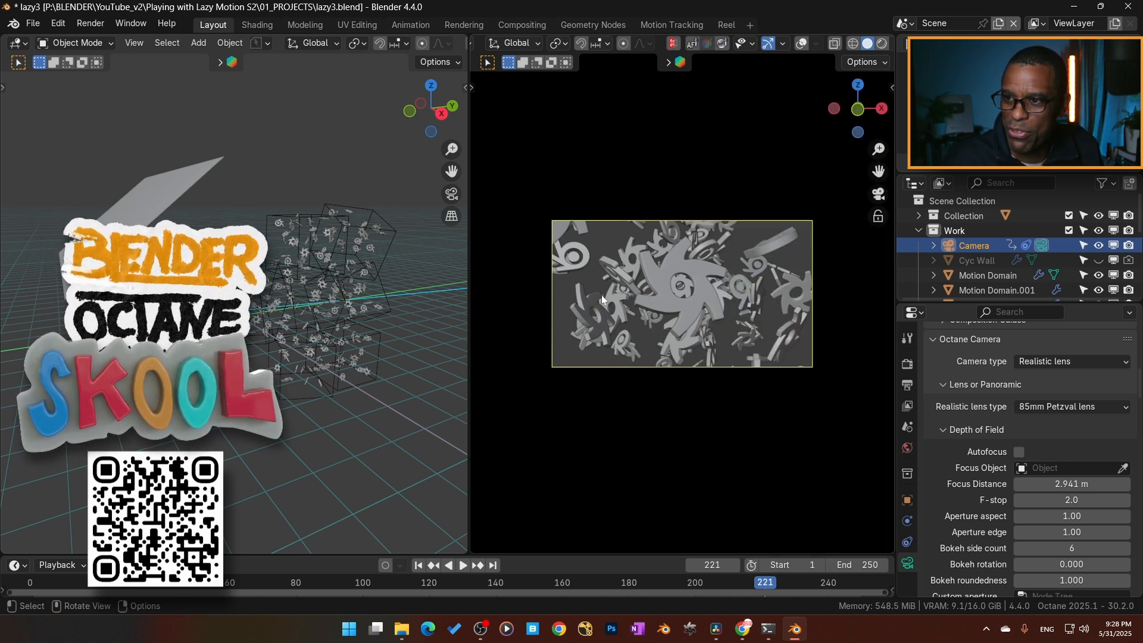
pyautogui.click(882, 43)
pyautogui.click(867, 43)
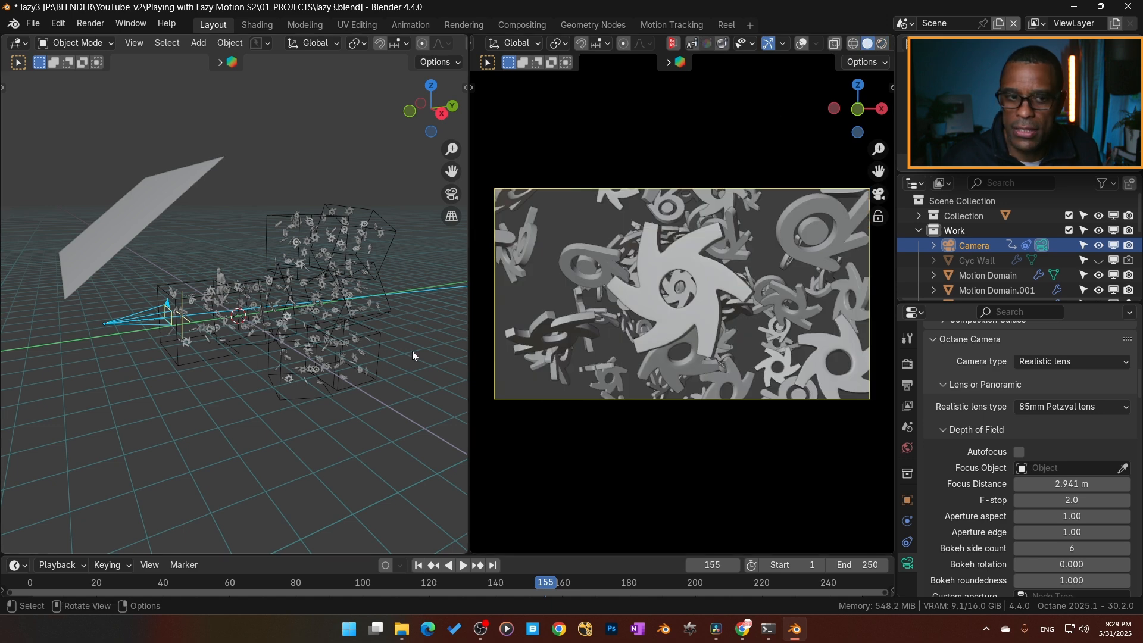
# - Widen the asset browser in the Shading workspace to view the Lazy Motion s2 assets, including Motion Domain
pyautogui.moveTo(413, 356); pyautogui.dragTo(381, 333, button='middle')
pyautogui.click(257, 24)
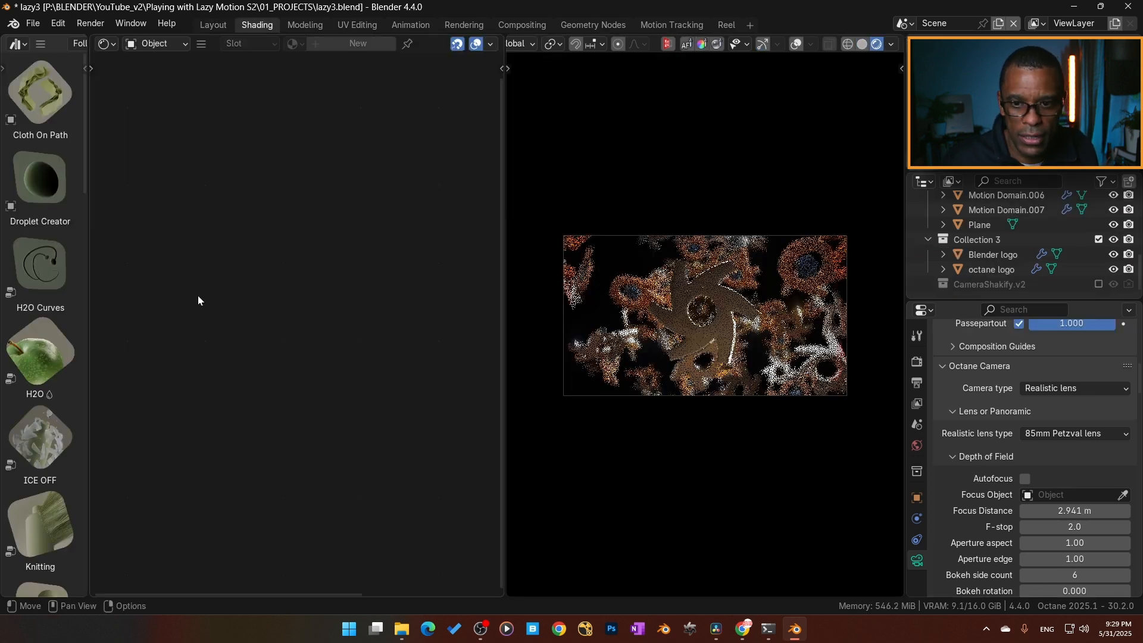
pyautogui.moveTo(88, 289); pyautogui.dragTo(324, 343)
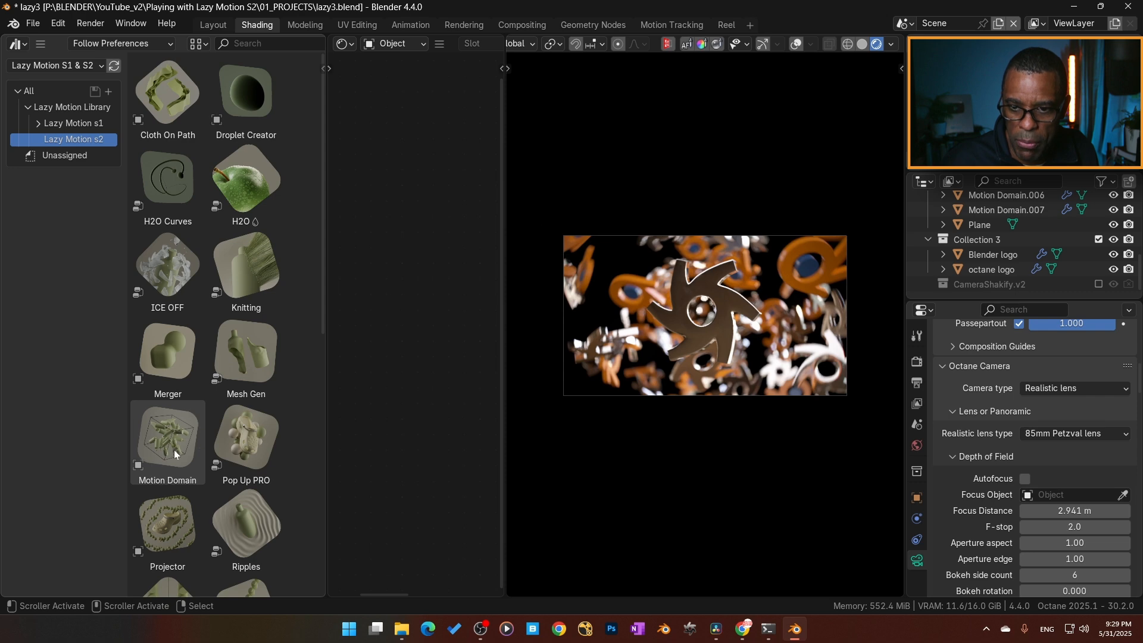
# - Inspect the source Octane and Blender logo meshes and their place among the motion domains in the Layout workspace
pyautogui.click(213, 25)
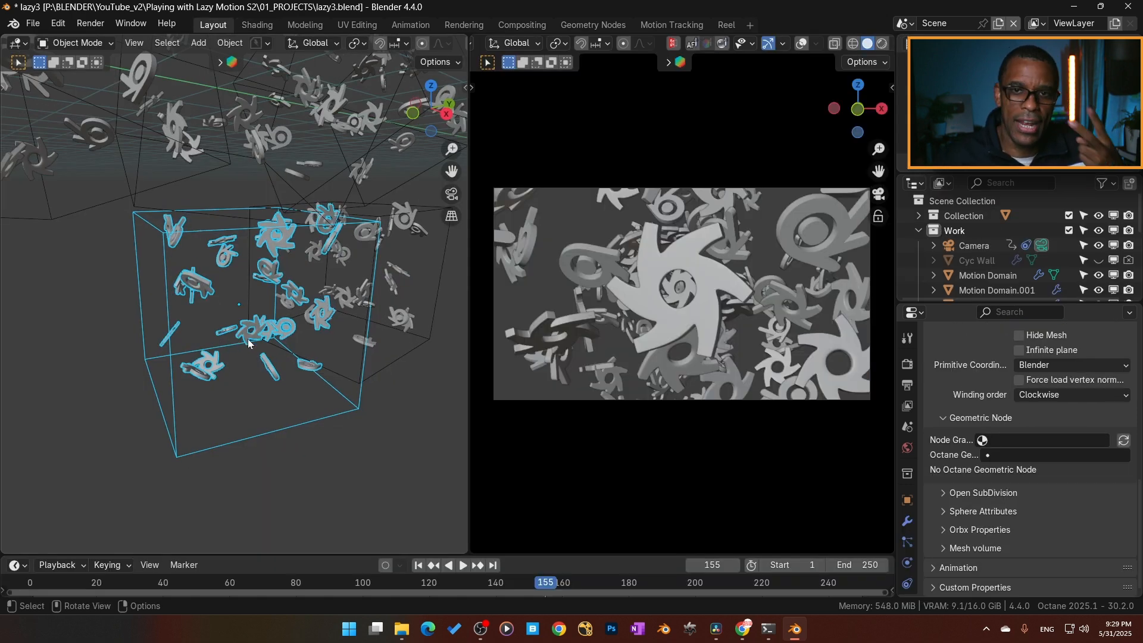
pyautogui.scroll(-5, 246, 298)
pyautogui.moveTo(221, 279); pyautogui.dragTo(305, 297, button='middle')
pyautogui.click(165, 269)
pyautogui.press('KP_Decimal')
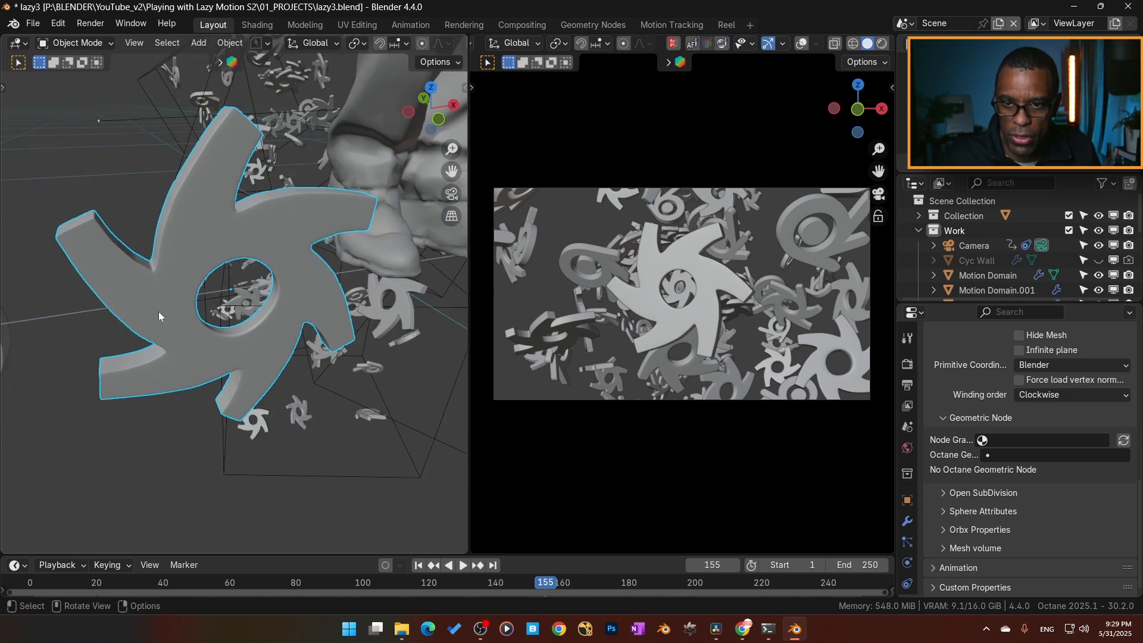
pyautogui.moveTo(171, 336); pyautogui.dragTo(202, 322, button='middle')
pyautogui.scroll(-2, 179, 327)
pyautogui.click(110, 338)
pyautogui.moveTo(109, 338); pyautogui.dragTo(230, 379, button='middle')
pyautogui.scroll(-4, 960, 264)
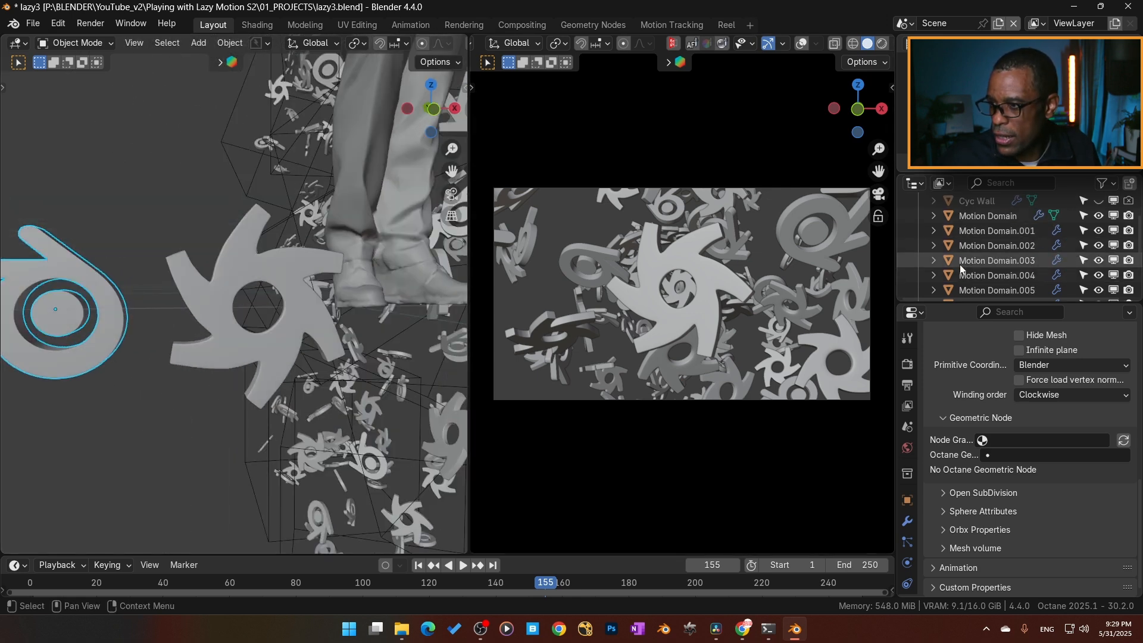
pyautogui.scroll(4, 966, 264)
pyautogui.scroll(-6, 347, 363)
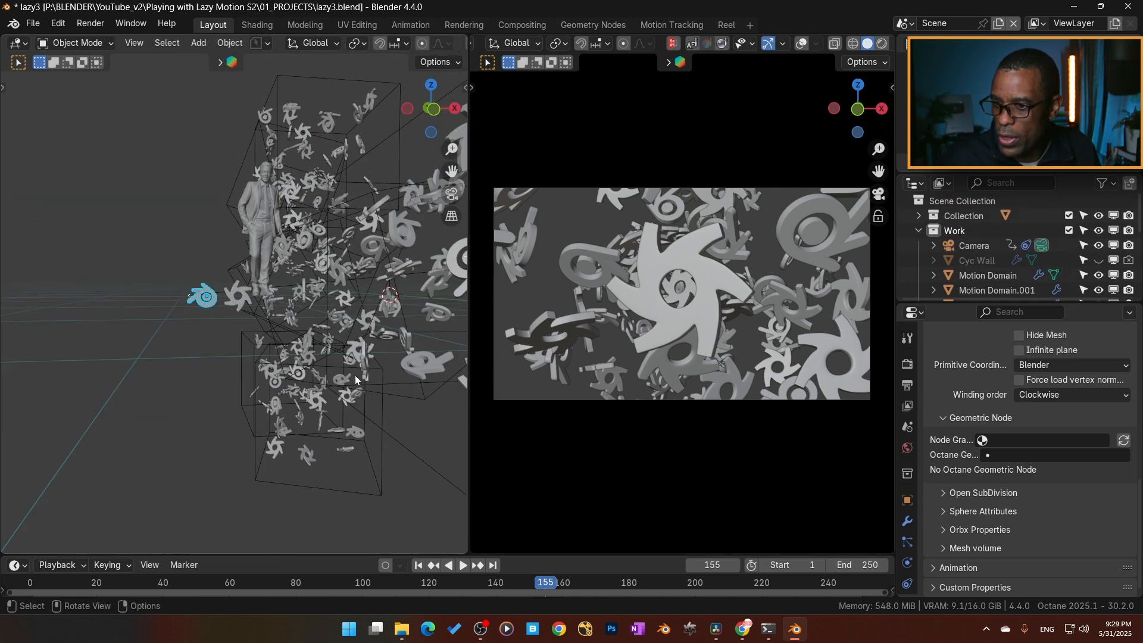
# - Enable treating the collection as one object in the Motion Domain modifier and play the animation
pyautogui.moveTo(355, 379); pyautogui.dragTo(350, 395, button='middle')
pyautogui.click(398, 402)
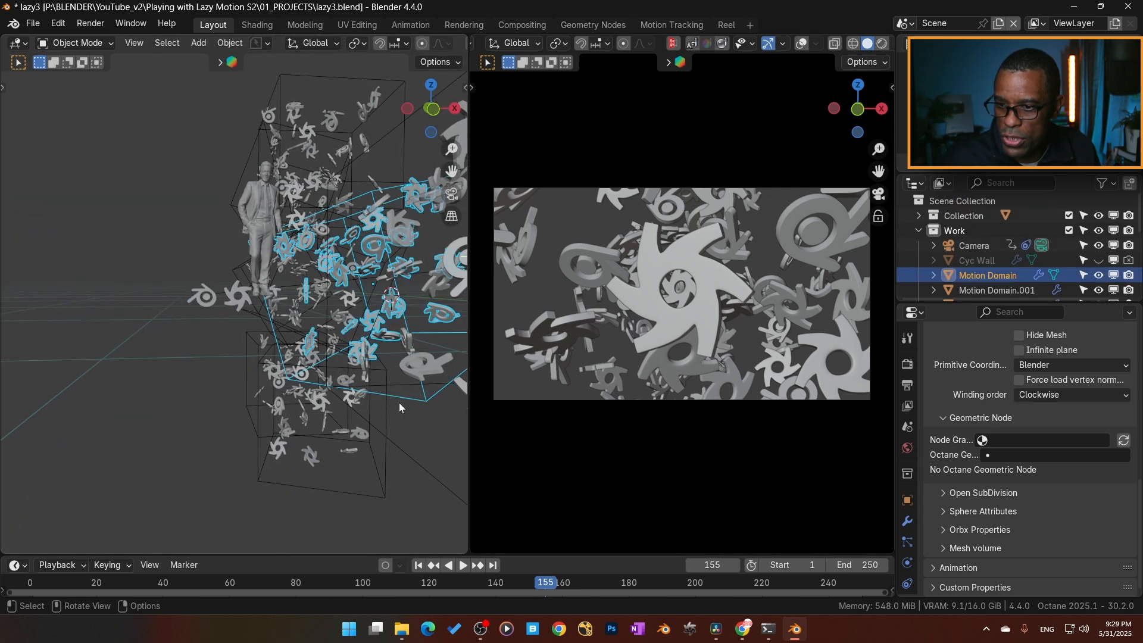
pyautogui.click(905, 523)
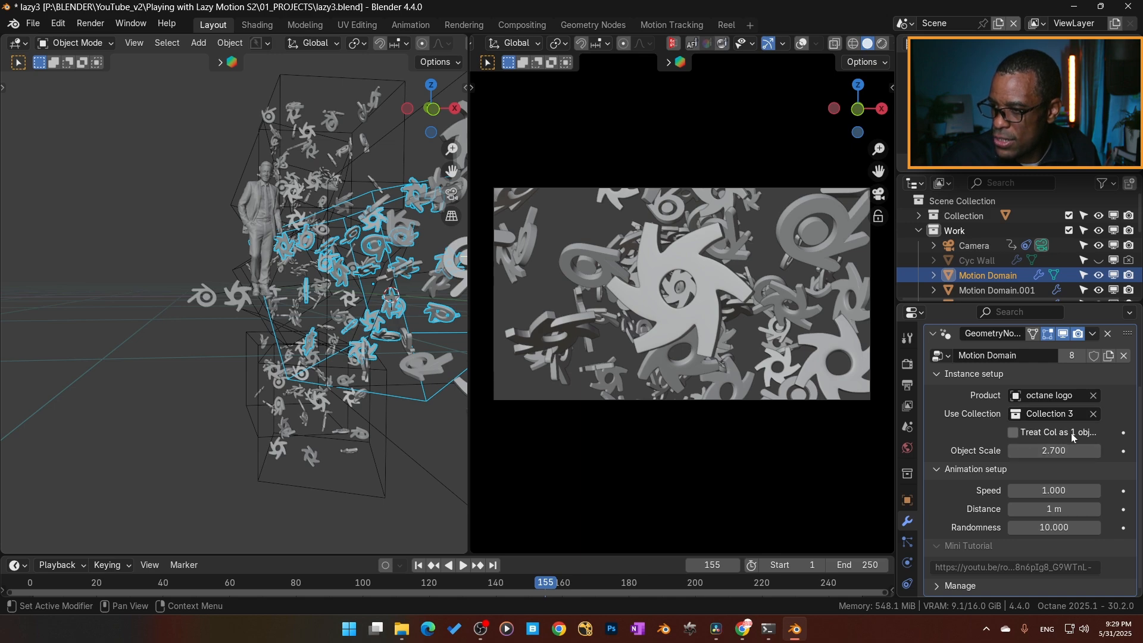
pyautogui.click(1013, 433)
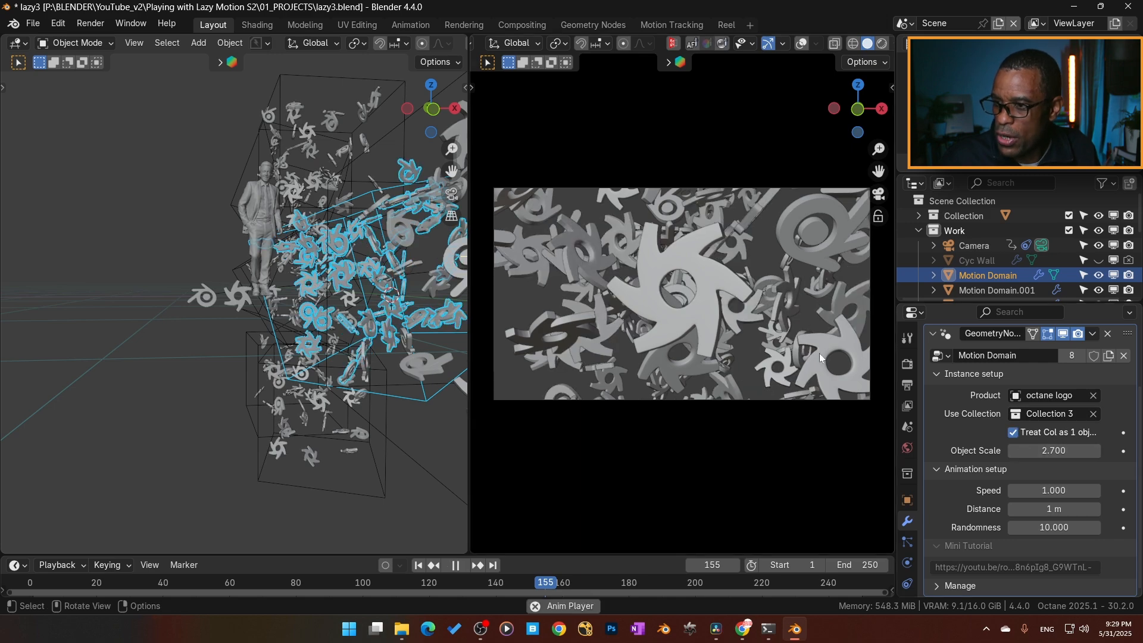
pyautogui.press('space')
# - Try treating the collection as one object on Motion Domain.001 during playback, and switch the option back off
pyautogui.click(364, 327)
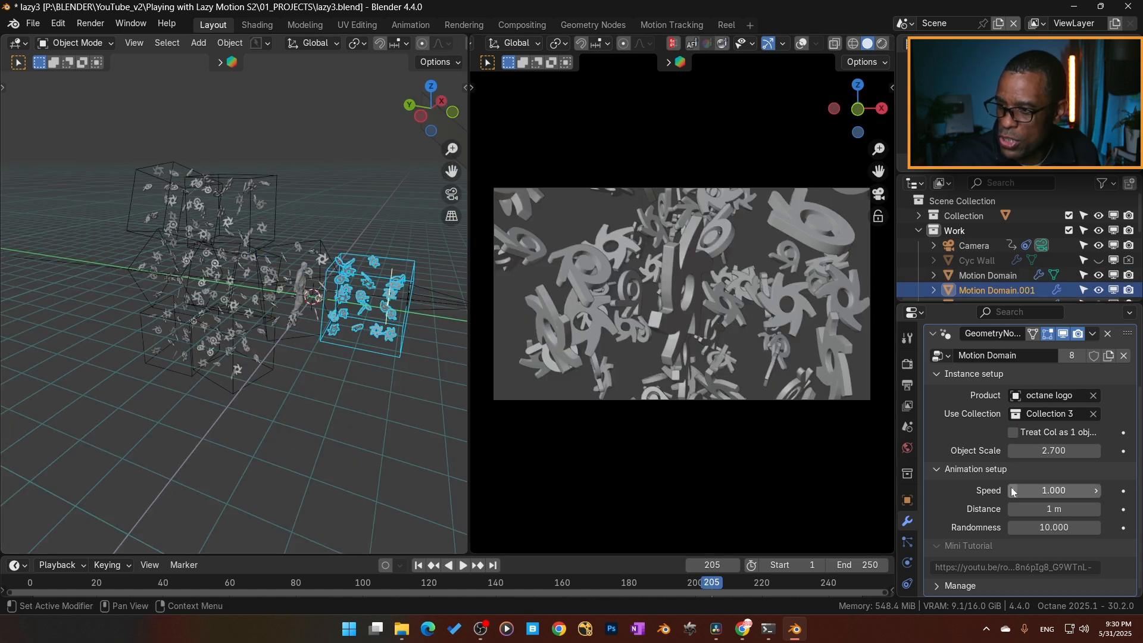
pyautogui.click(1014, 432)
pyautogui.press('space')
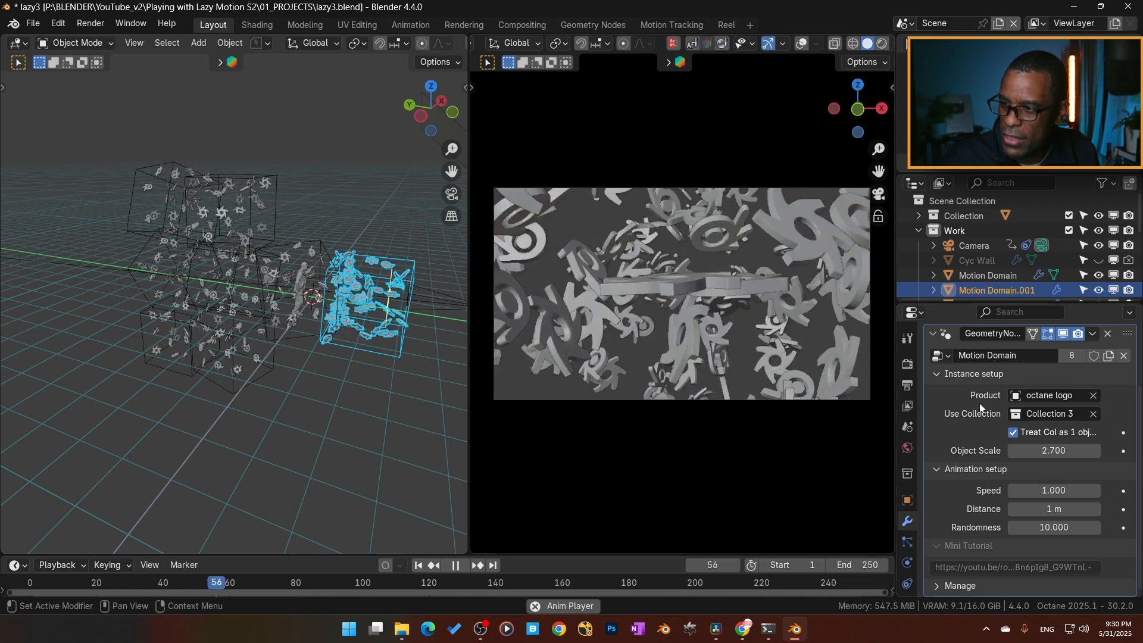
pyautogui.click(1013, 432)
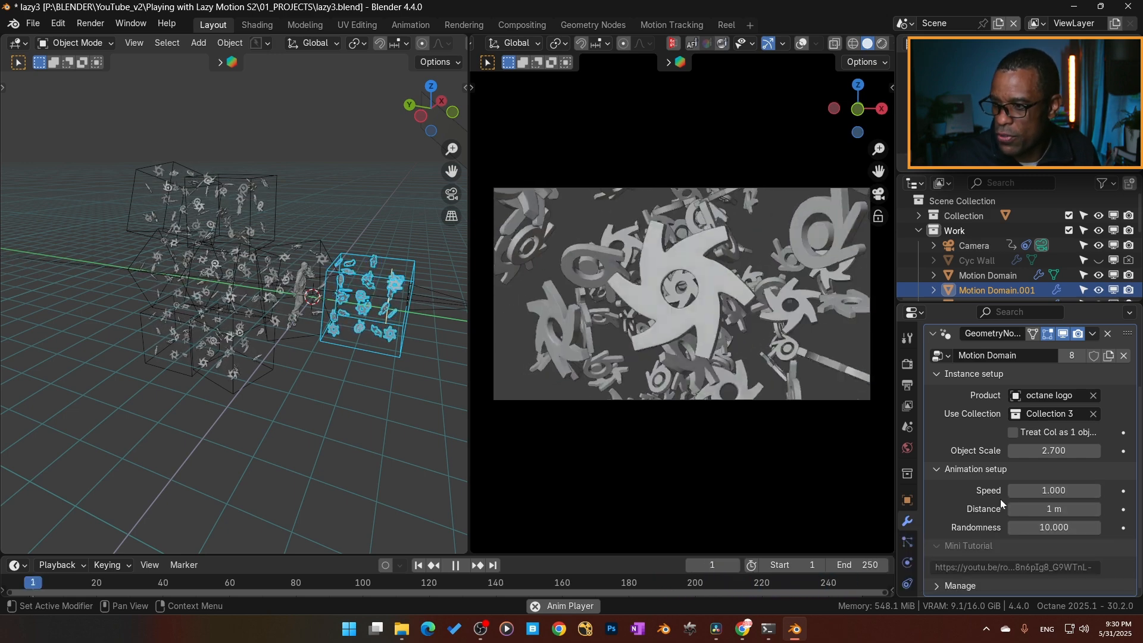
# - Try a Randomness of 0 on Motion Domain.001 during playback, and restore it to 10
pyautogui.click(1050, 527)
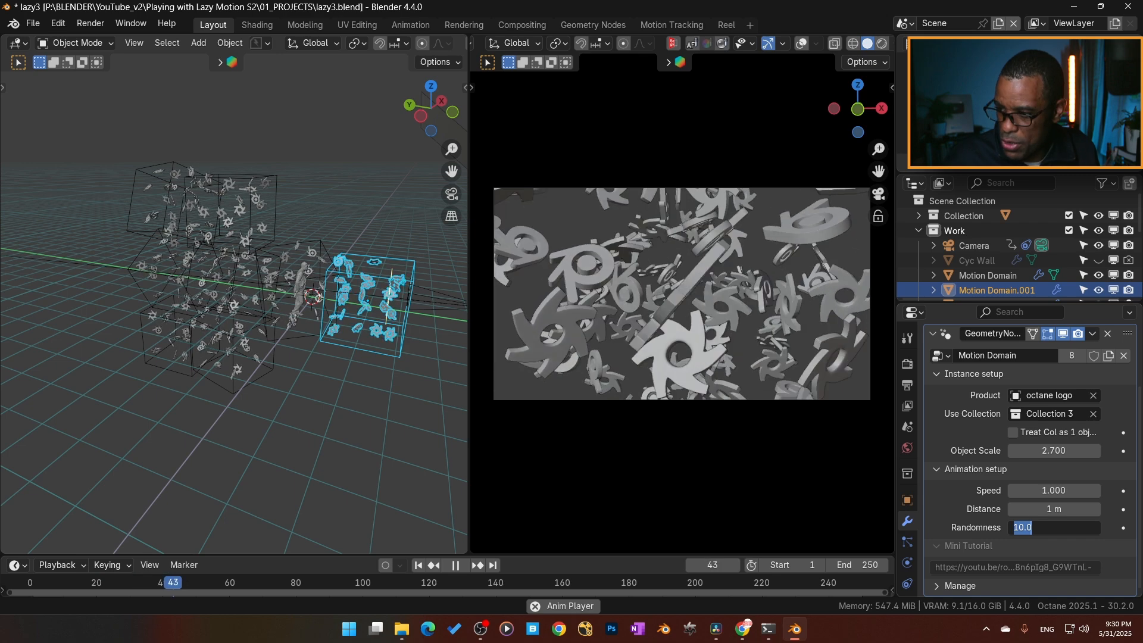
pyautogui.write('0')
pyautogui.press('Return')
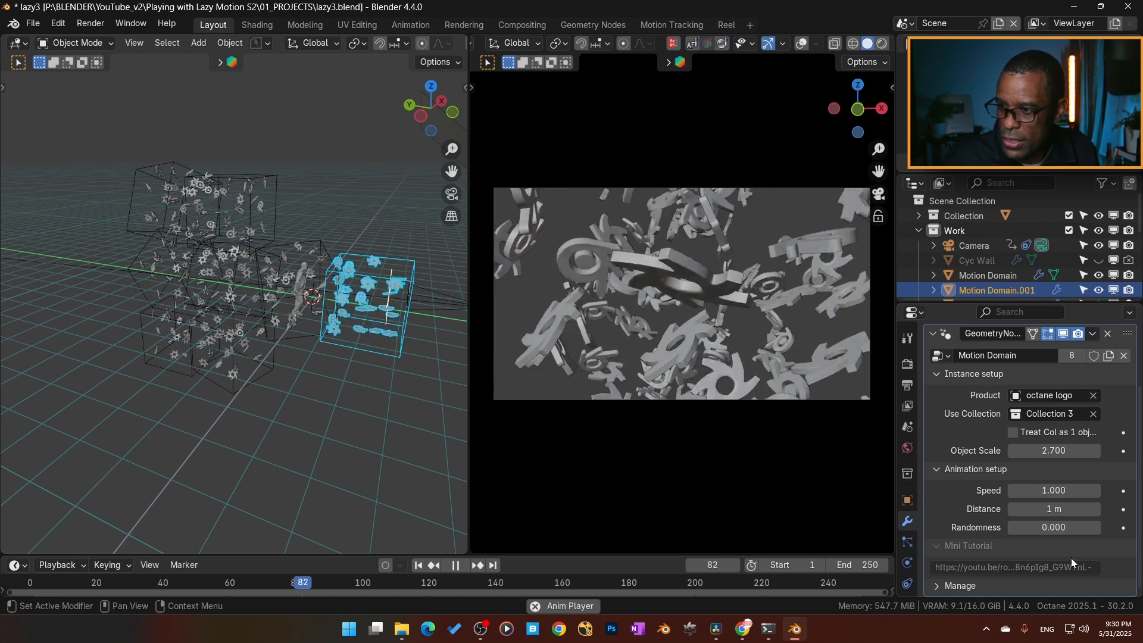
pyautogui.click(1063, 528)
pyautogui.write('10')
pyautogui.press('Return')
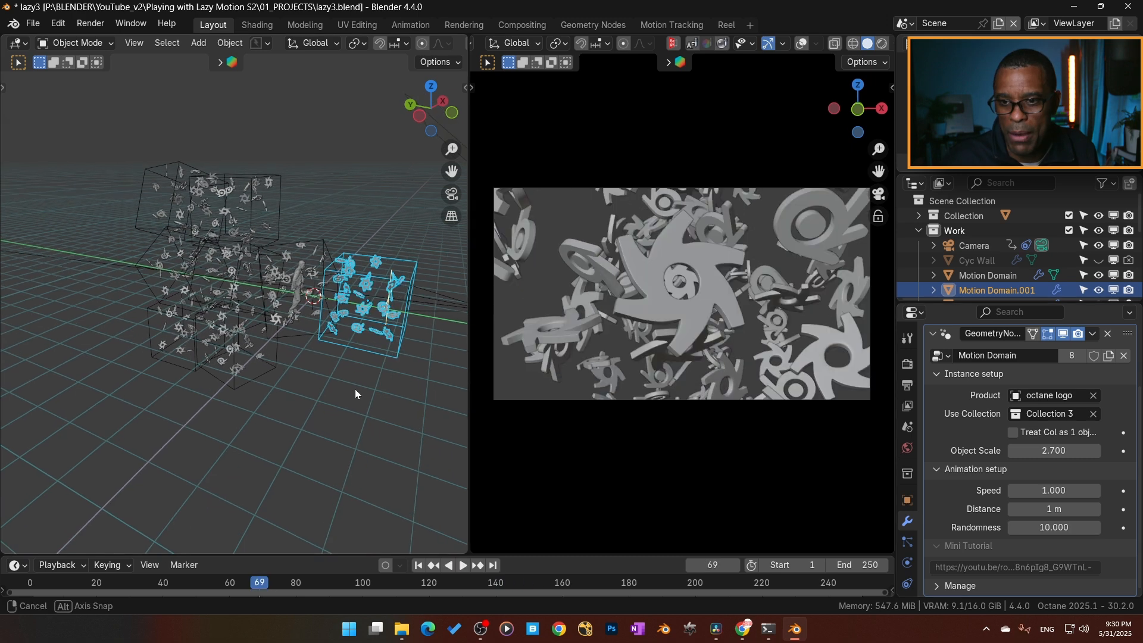
# - Set the scene's output resolution to a vertical 1080 × 1920 px
pyautogui.moveTo(356, 388)
pyautogui.mouseDown(button='middle')
pyautogui.moveTo(367, 389)
pyautogui.moveTo(347, 393)
pyautogui.mouseUp(button='middle')
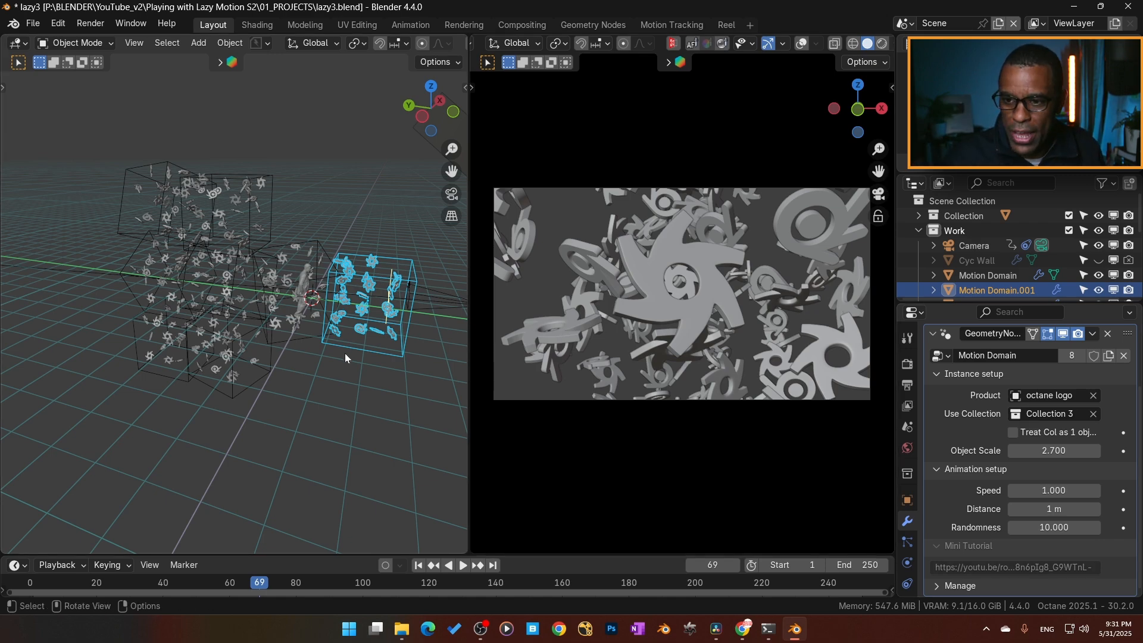
pyautogui.moveTo(345, 357)
pyautogui.mouseDown(button='middle')
pyautogui.moveTo(328, 388)
pyautogui.moveTo(339, 345)
pyautogui.moveTo(201, 232)
pyautogui.moveTo(219, 296)
pyautogui.moveTo(299, 294)
pyautogui.moveTo(237, 307)
pyautogui.moveTo(358, 352)
pyautogui.moveTo(342, 337)
pyautogui.mouseUp(button='middle')
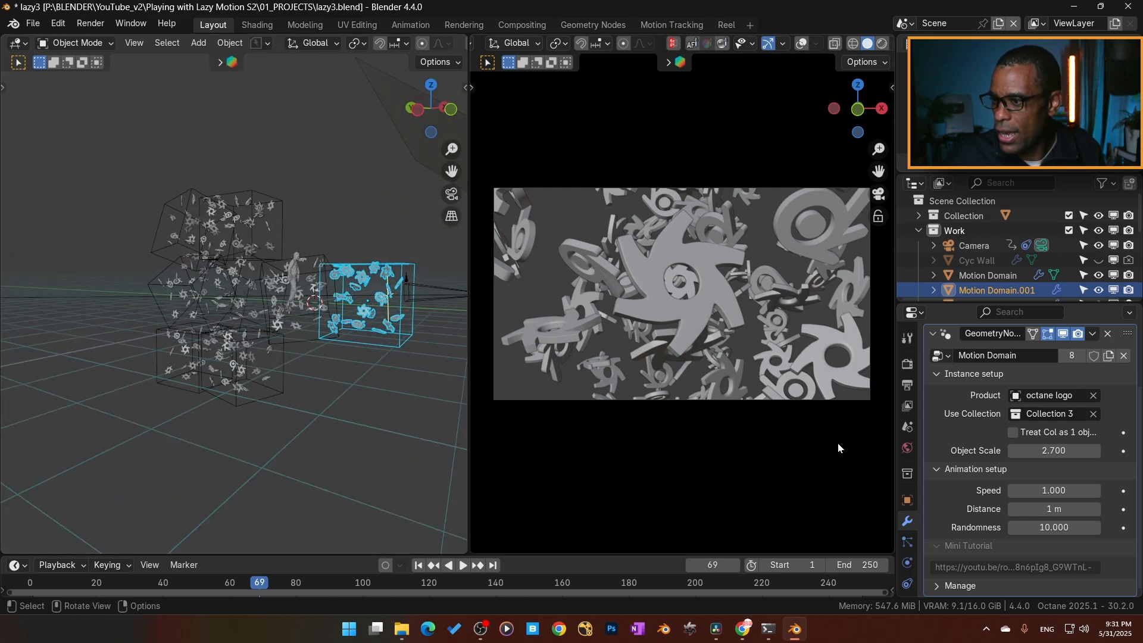
pyautogui.click(908, 364)
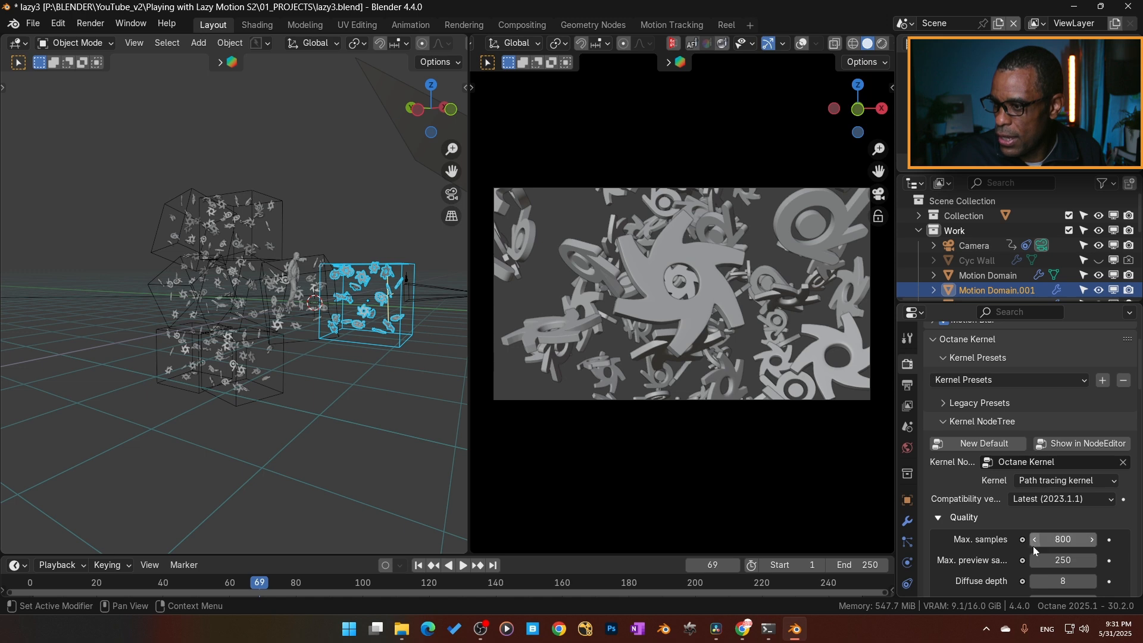
pyautogui.scroll(4, 1021, 541)
pyautogui.click(907, 385)
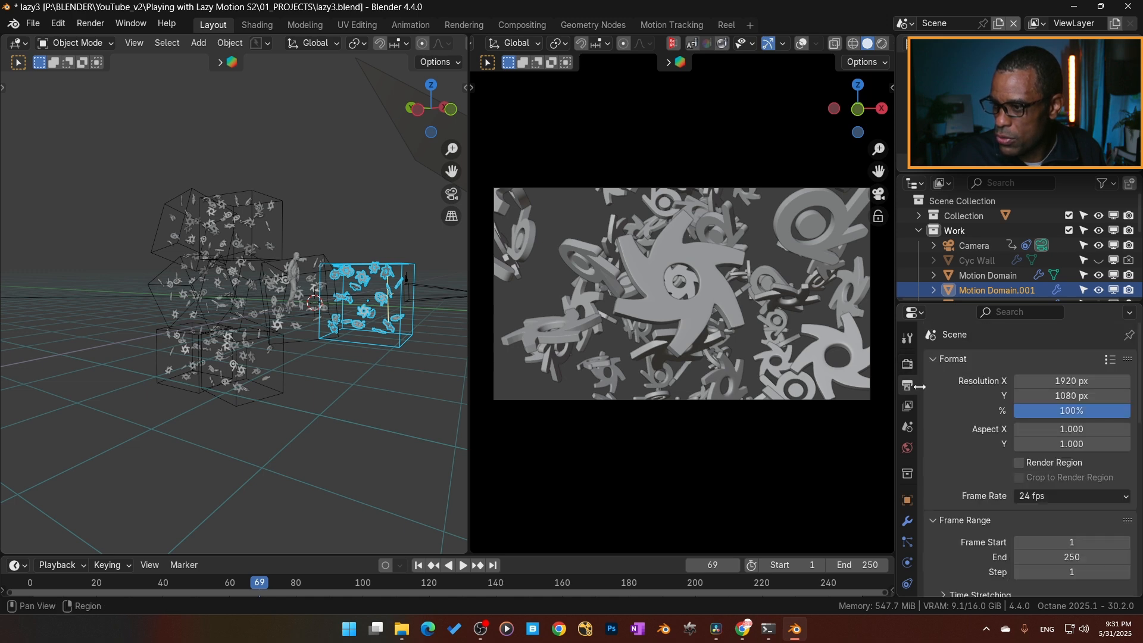
pyautogui.doubleClick(1045, 381)
pyautogui.write('1080')
pyautogui.press('Tab')
pyautogui.write('1920')
pyautogui.press('Return')
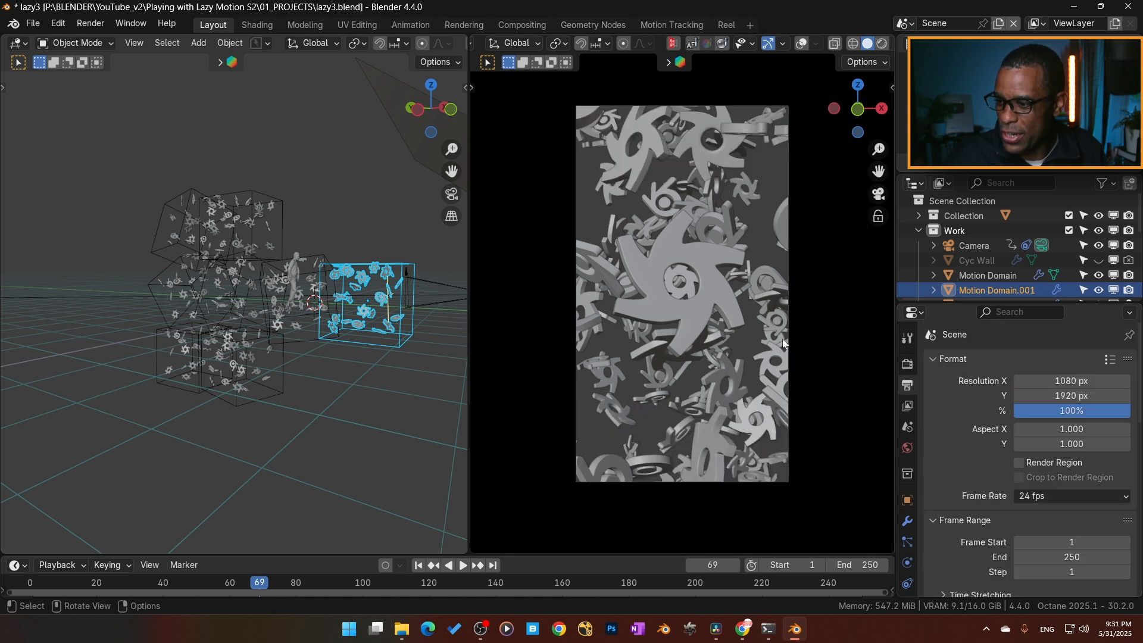
pyautogui.scroll(-2, 907, 423)
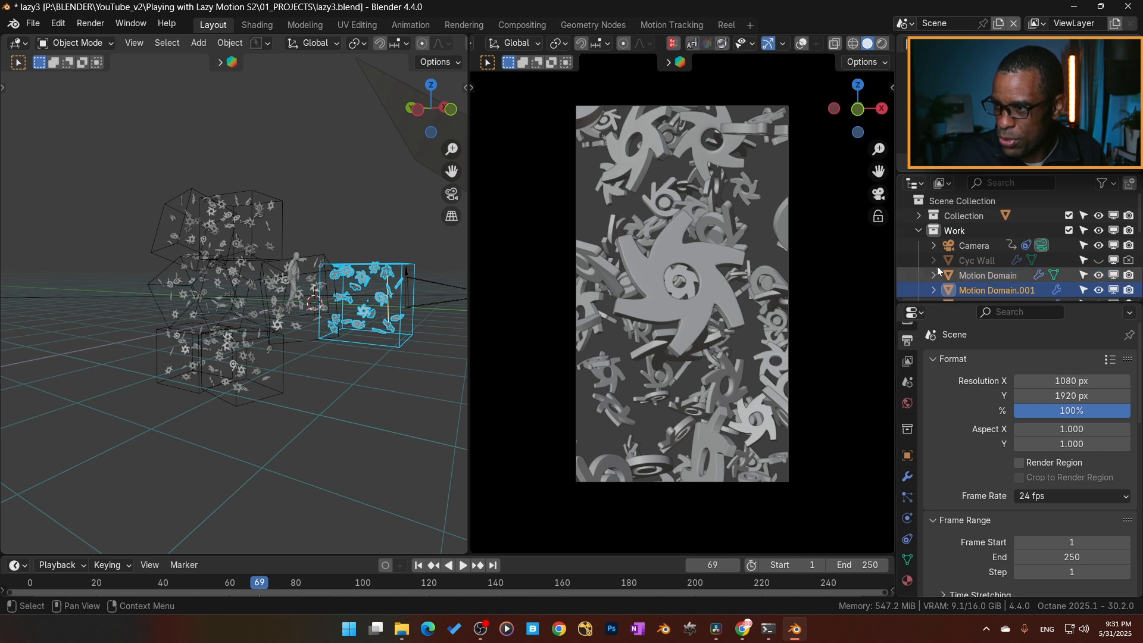
# - Select the camera, play the animation in Octane rendered shading, and return the camera view to solid shading
pyautogui.click(962, 247)
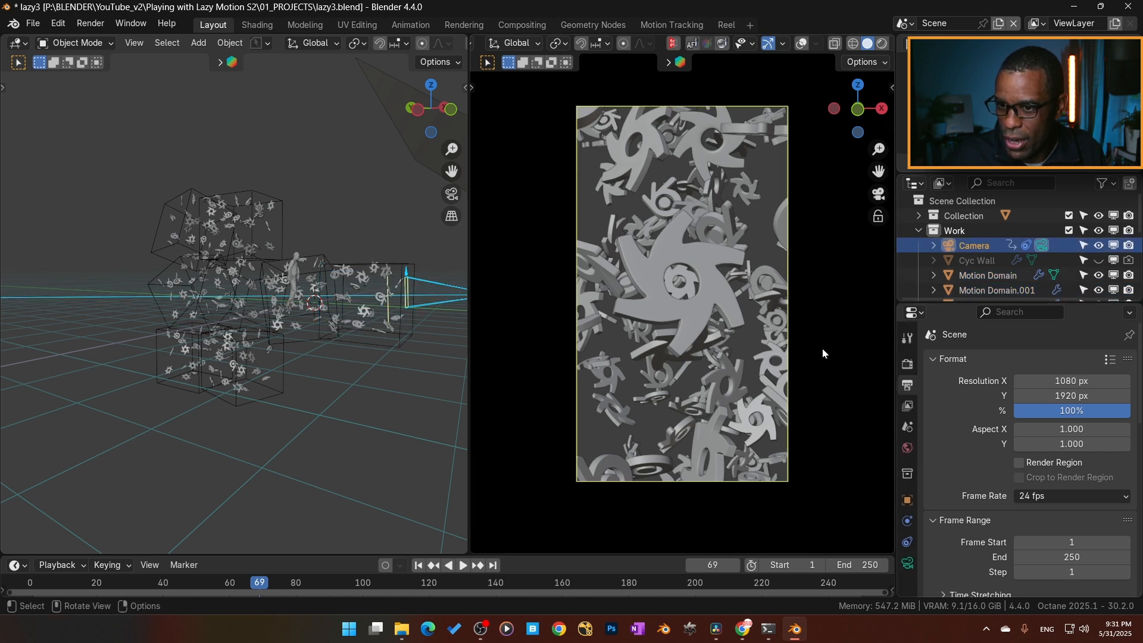
pyautogui.press('z')
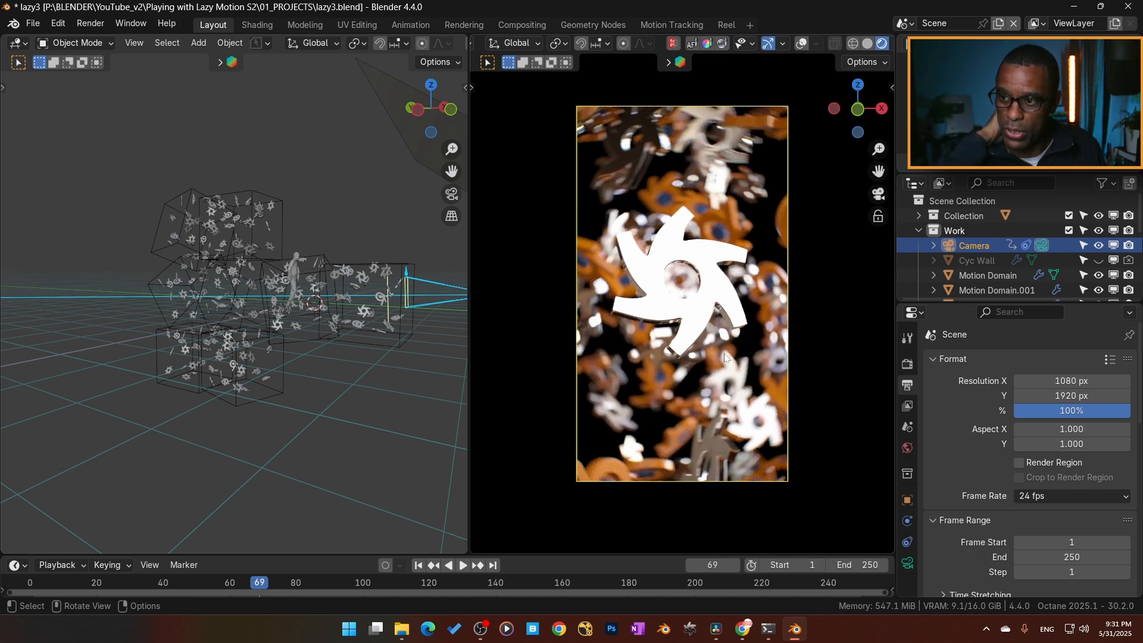
pyautogui.press('space')
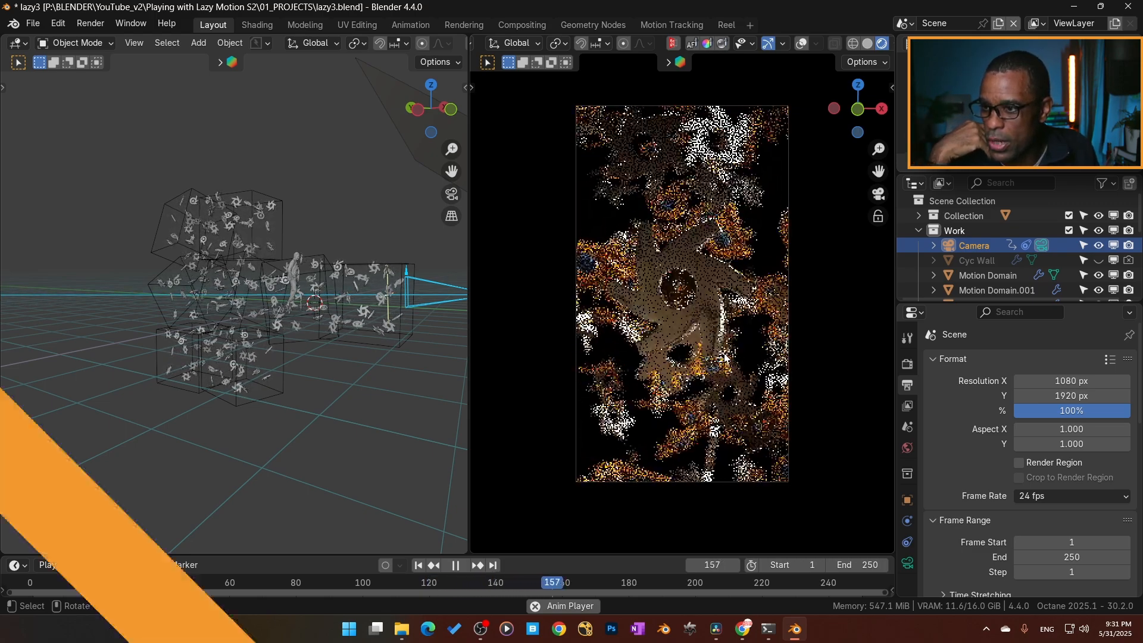
pyautogui.press('space')
pyautogui.press('space')
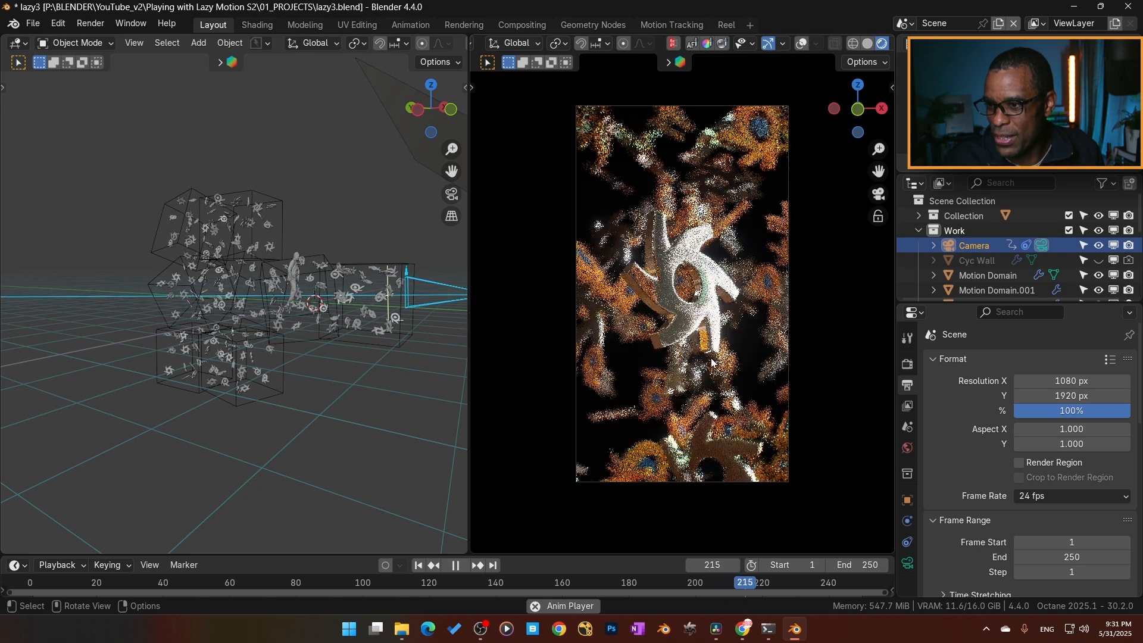
pyautogui.press('space')
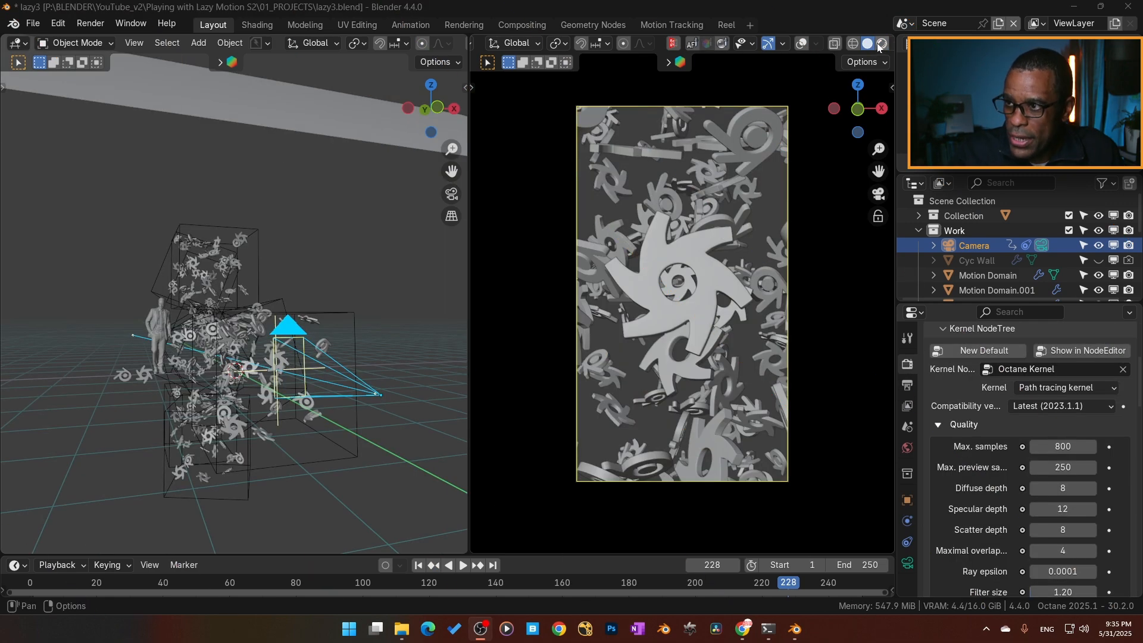
pyautogui.click(882, 43)
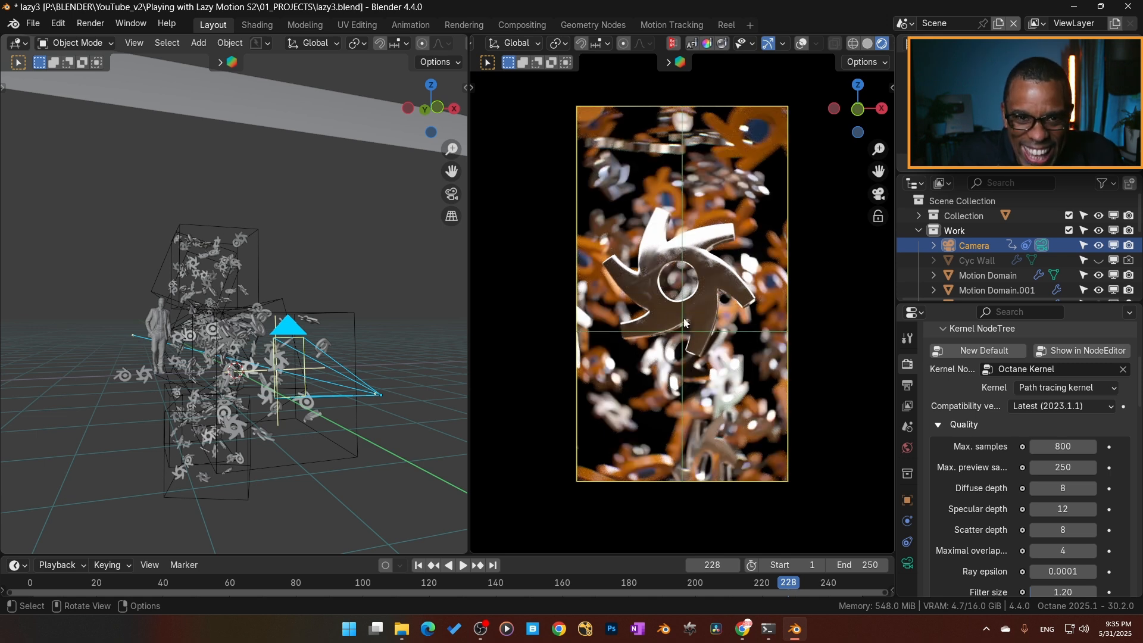
pyautogui.click(867, 43)
# - Examine the Octane kernel's quality and adaptive sampling settings and the Octane Server options
pyautogui.scroll(-3, 984, 472)
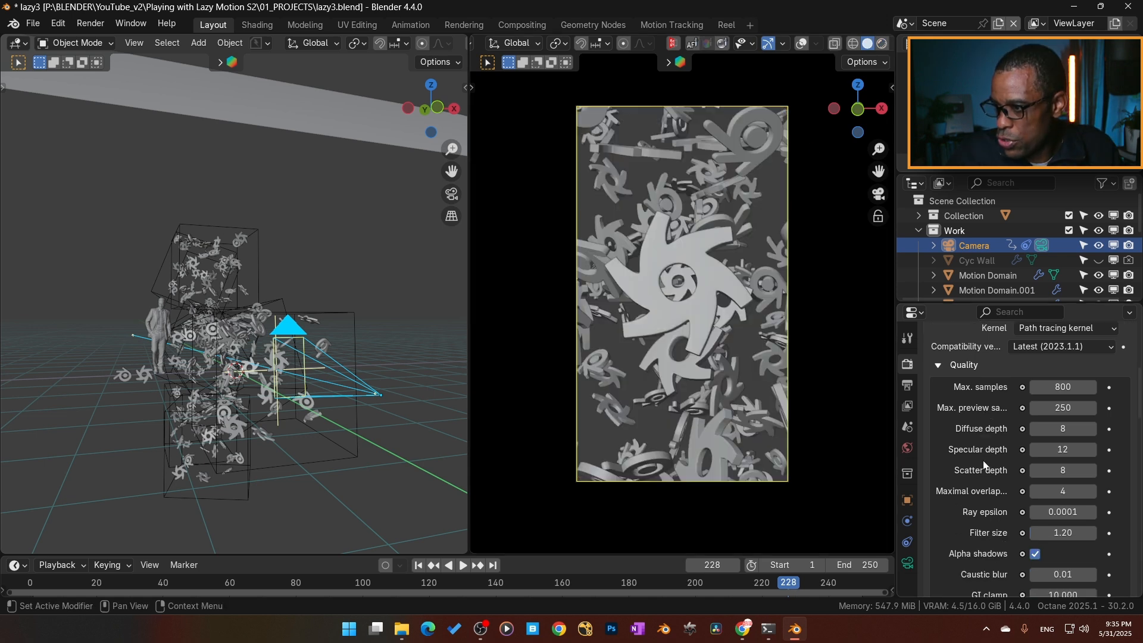
pyautogui.scroll(-2, 983, 460)
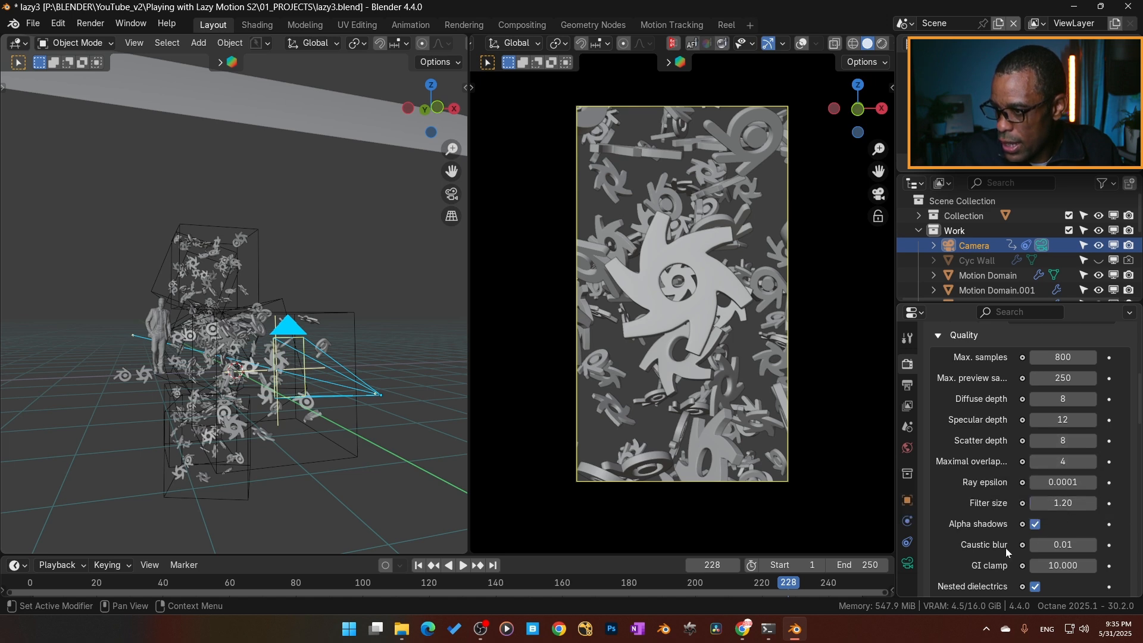
pyautogui.scroll(-5, 970, 538)
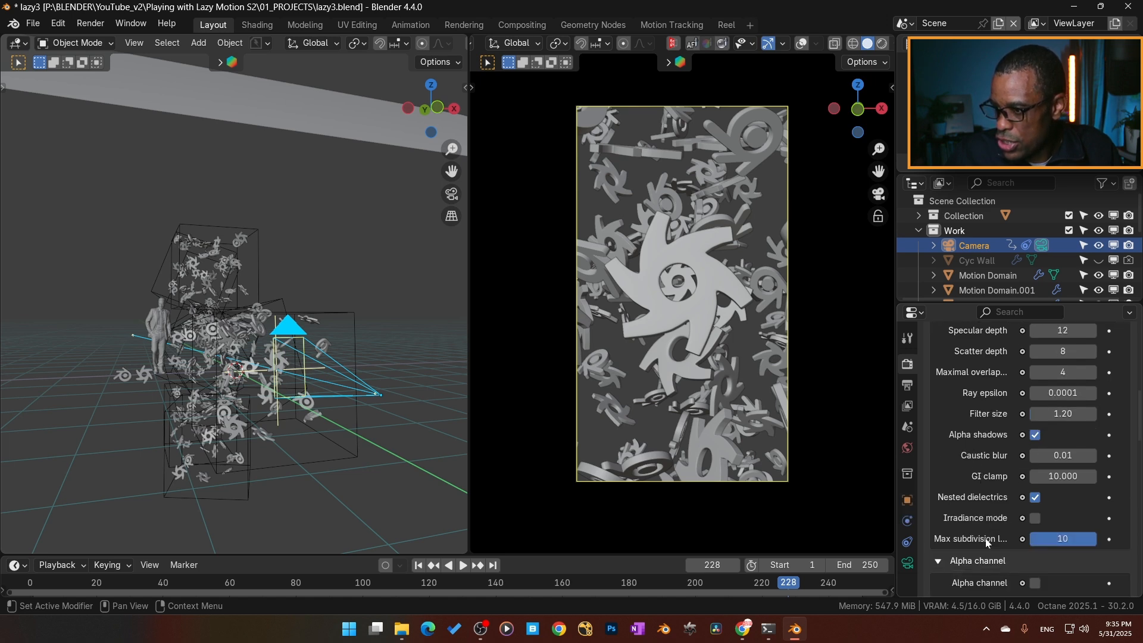
pyautogui.scroll(-7, 982, 540)
pyautogui.click(965, 438)
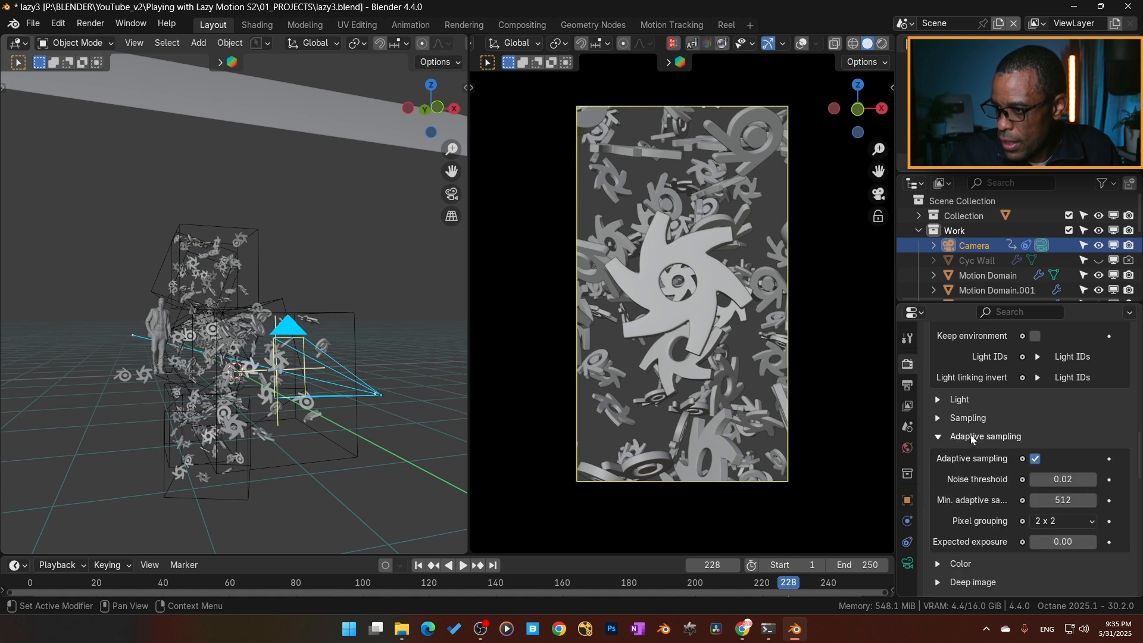
pyautogui.scroll(-12, 970, 505)
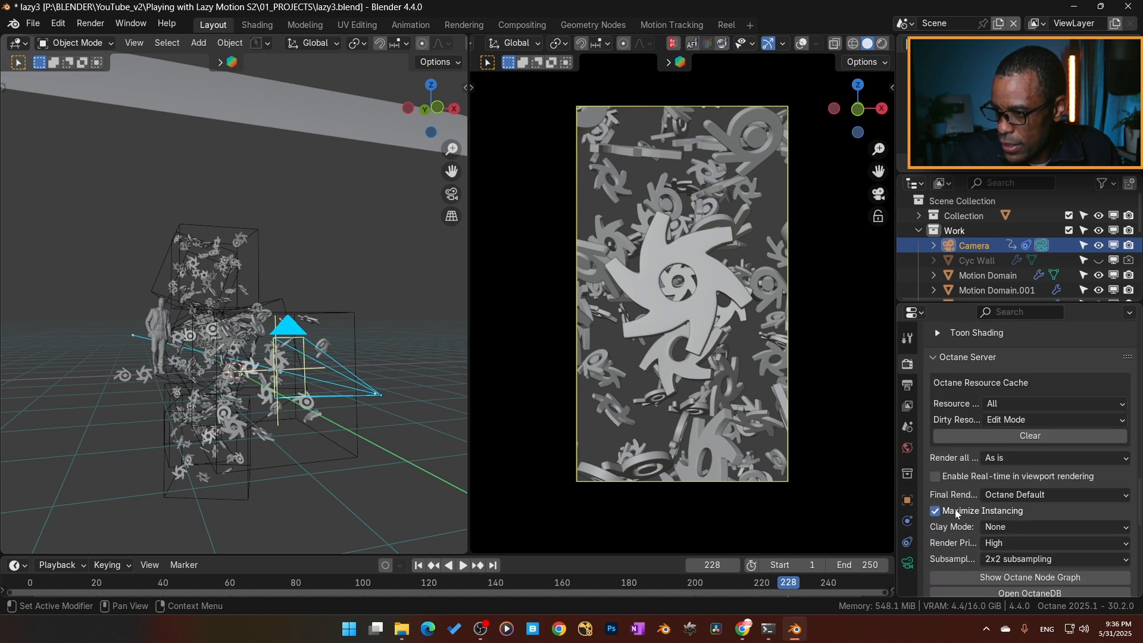
pyautogui.scroll(-3, 955, 510)
pyautogui.scroll(12, 956, 508)
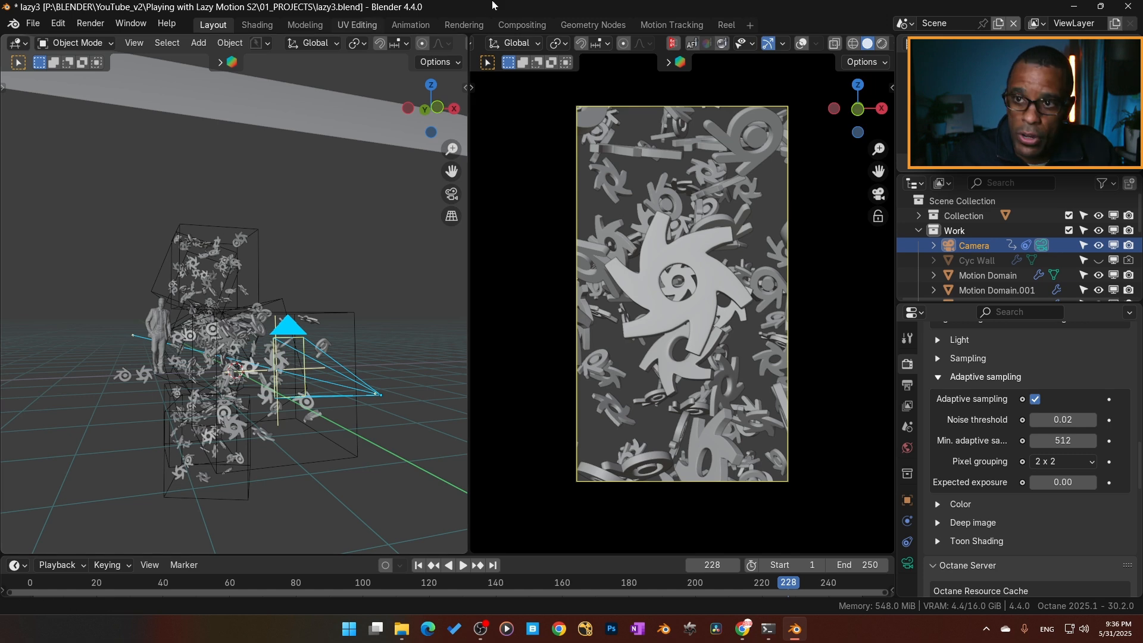
# - Show the rendered image of frame 228 and inspect the logo's details up close
pyautogui.press('F11')
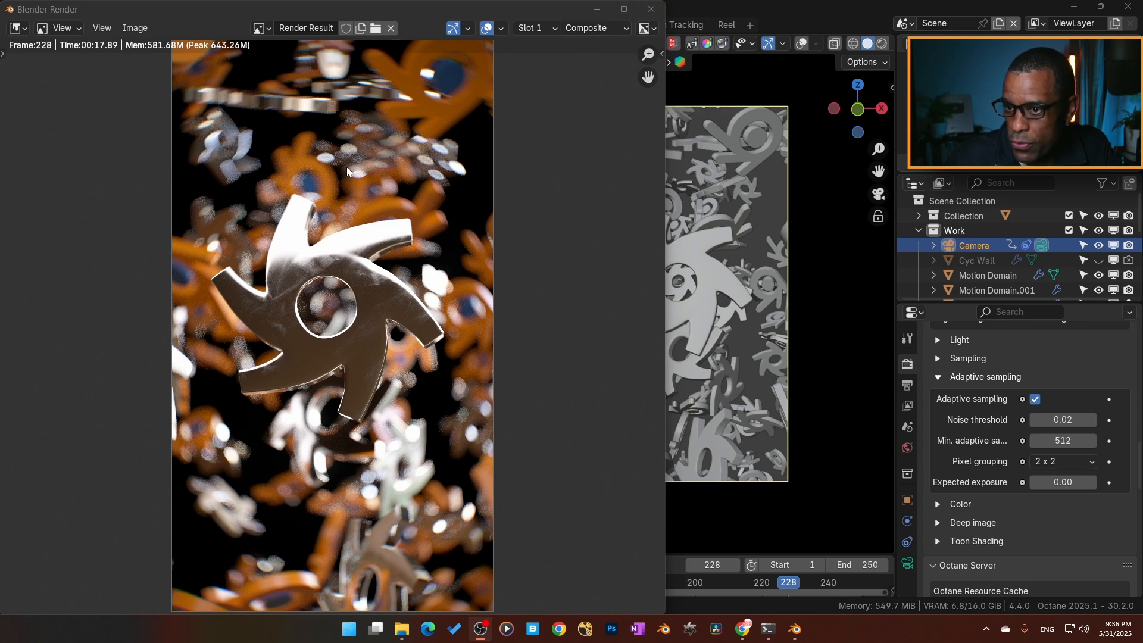
pyautogui.scroll(-2, 318, 244)
pyautogui.scroll(2, 317, 244)
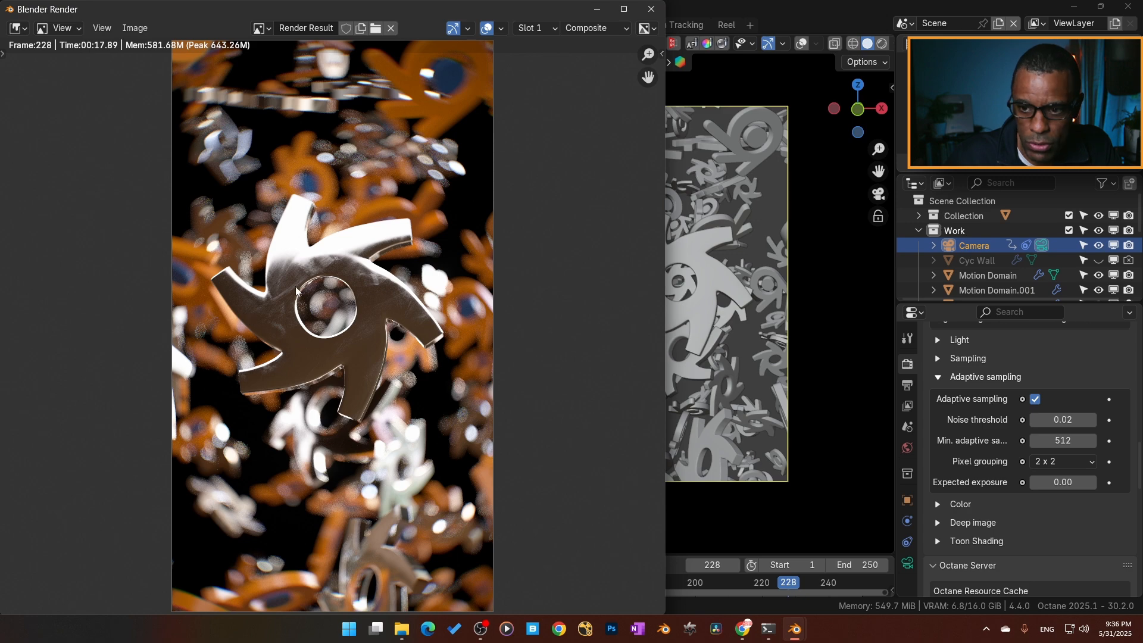
pyautogui.scroll(-1, 367, 252)
pyautogui.scroll(1, 153, 327)
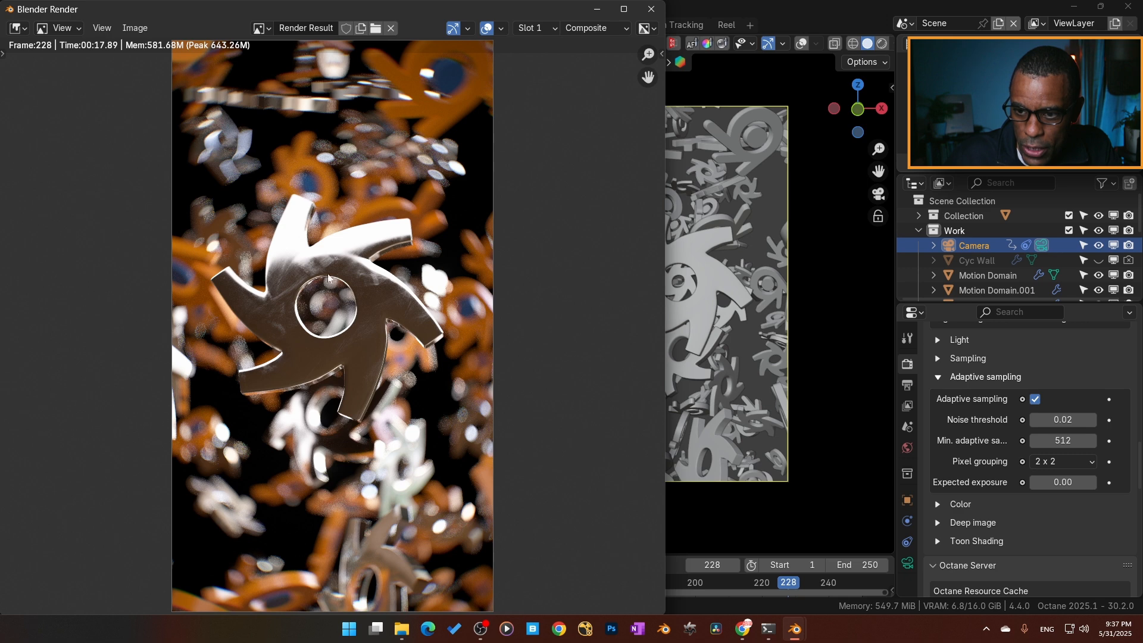
# - View the ViewLayer's DenoisedBeauty pass in the render result and close the render window
pyautogui.click(591, 28)
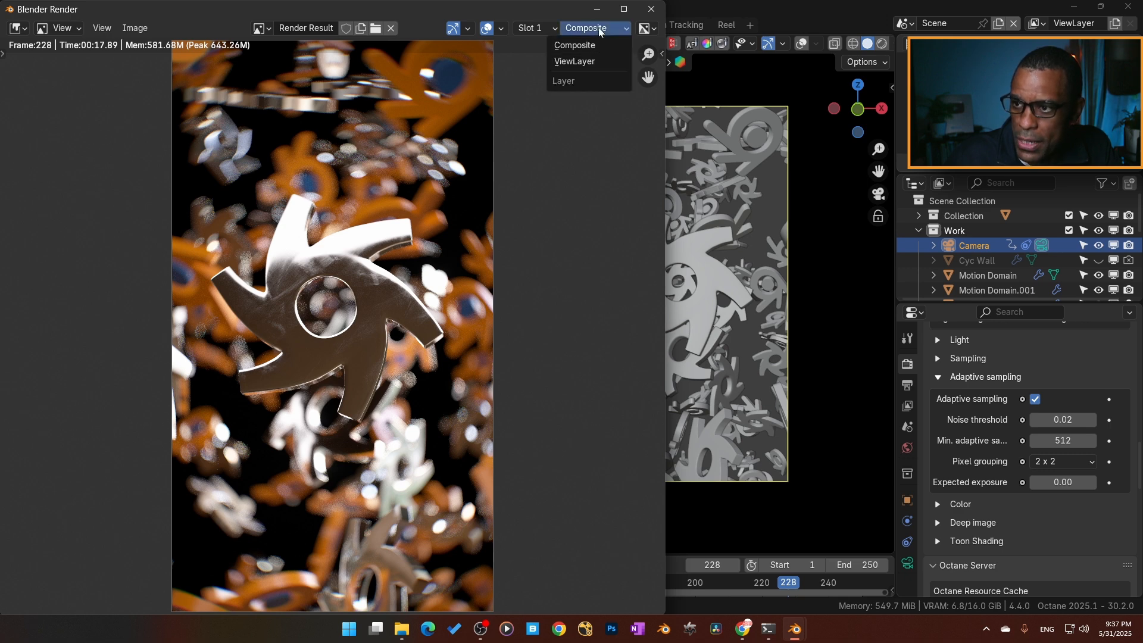
pyautogui.click(575, 60)
pyautogui.click(611, 29)
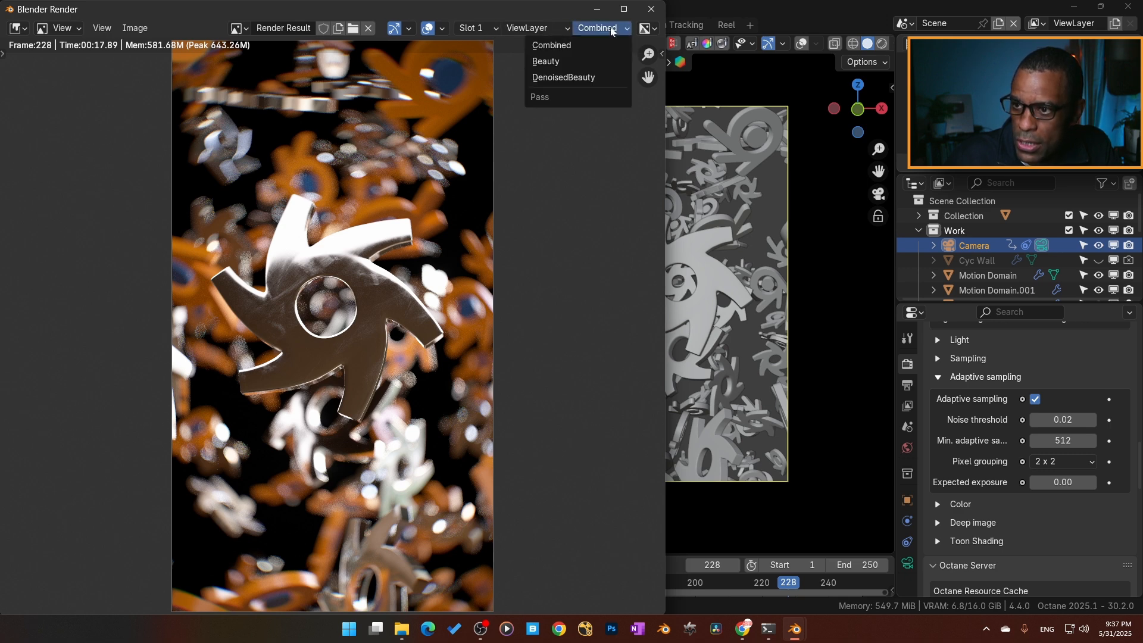
pyautogui.click(595, 77)
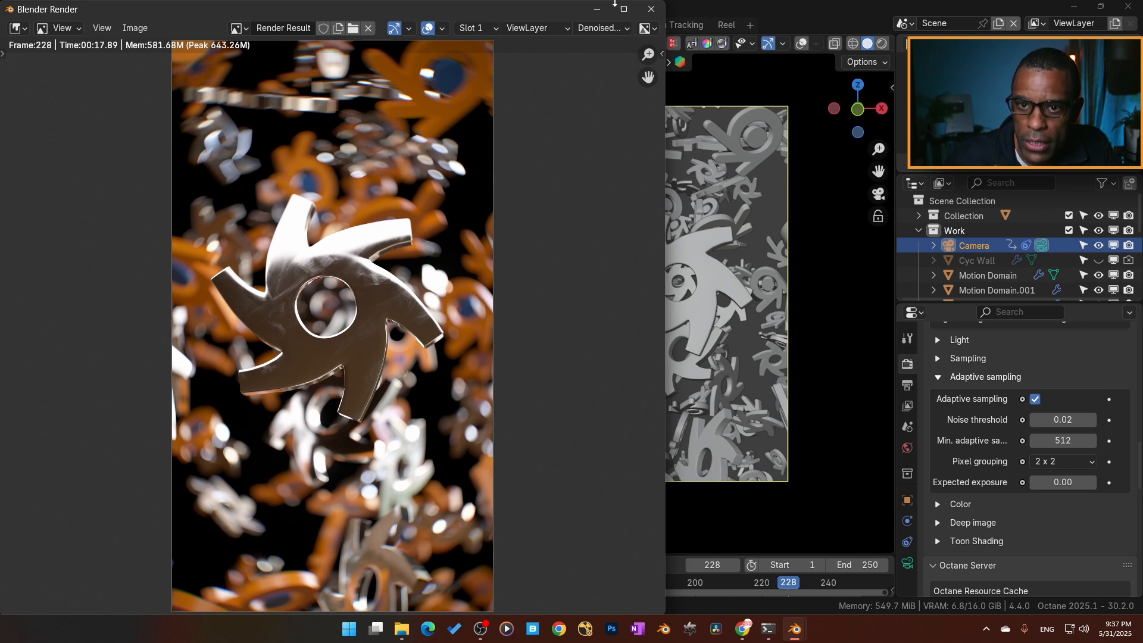
pyautogui.click(651, 9)
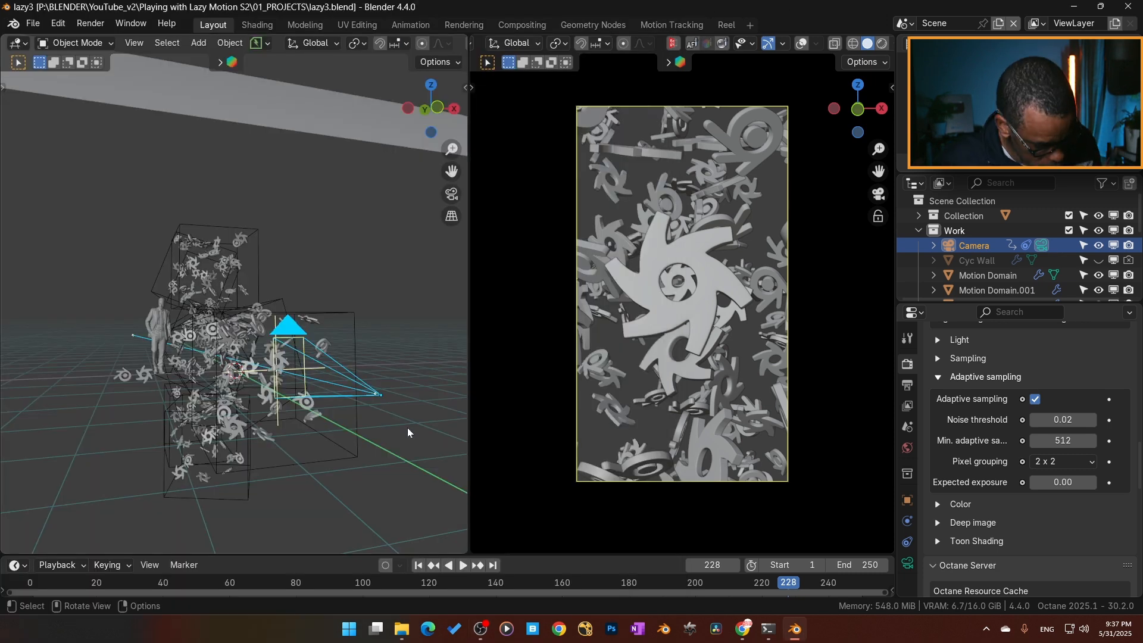
# - Save the lazy3.blend project file
pyautogui.hotkey('ctrl', 's')
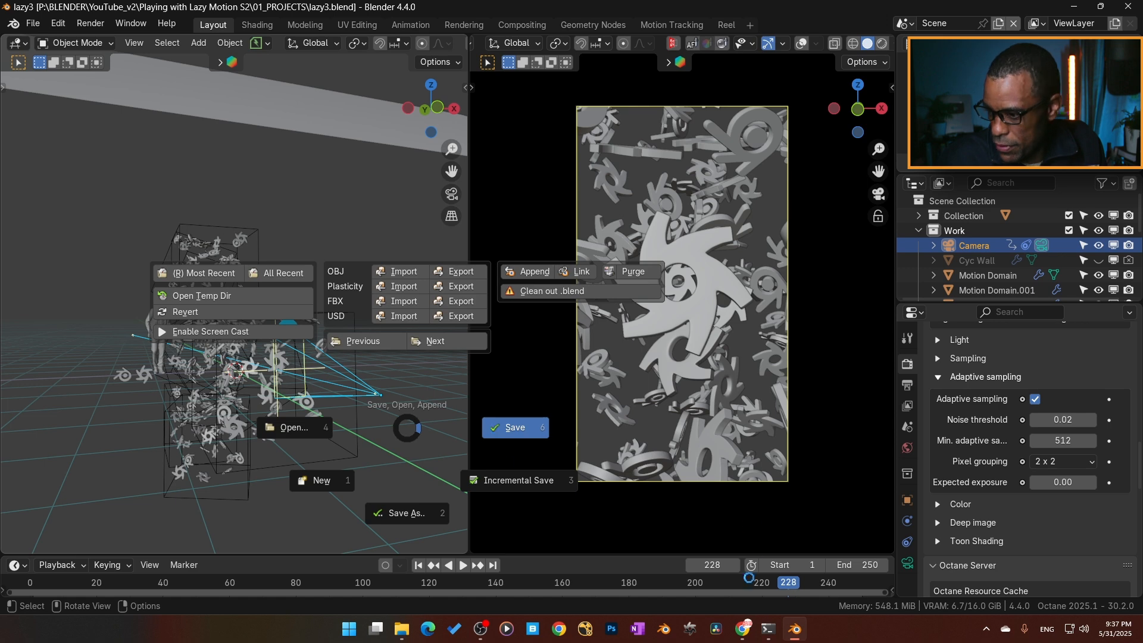
pyautogui.click(693, 480)
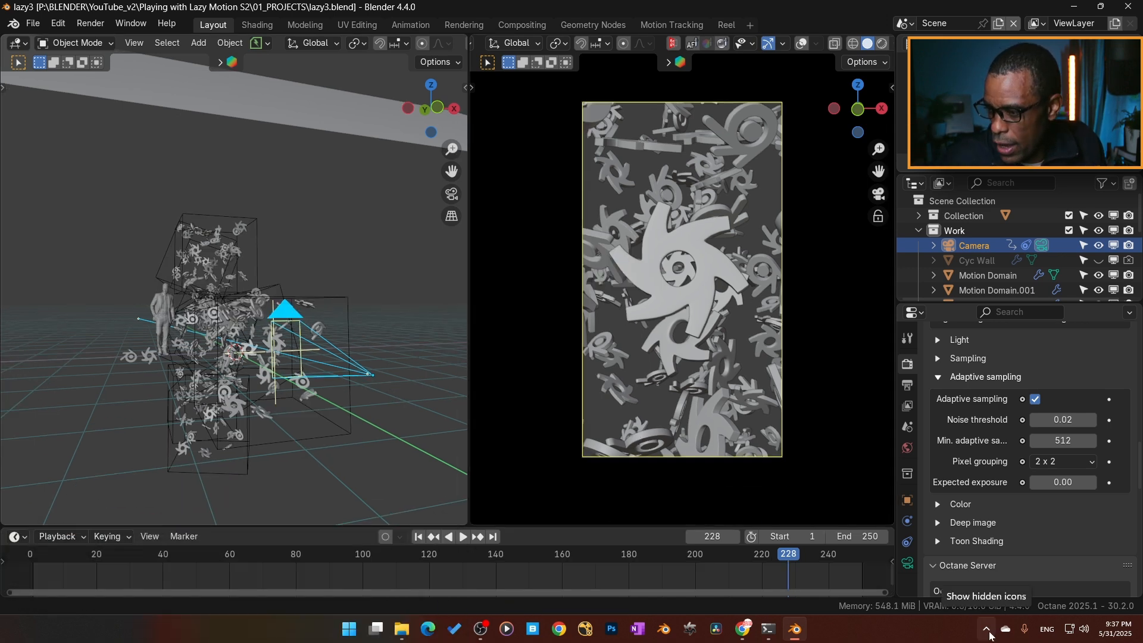
pyautogui.click(988, 632)
pyautogui.click(986, 630)
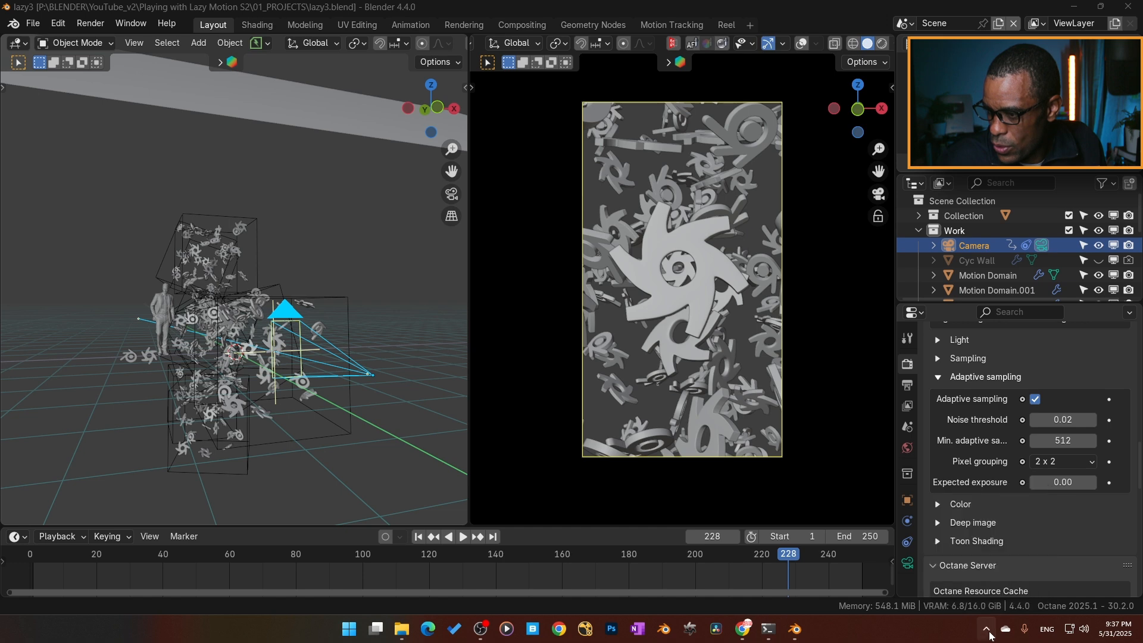
# - Check the compositing node tree and the Octane AOVs node tree, and return to the Layout workspace
pyautogui.click(39, 24)
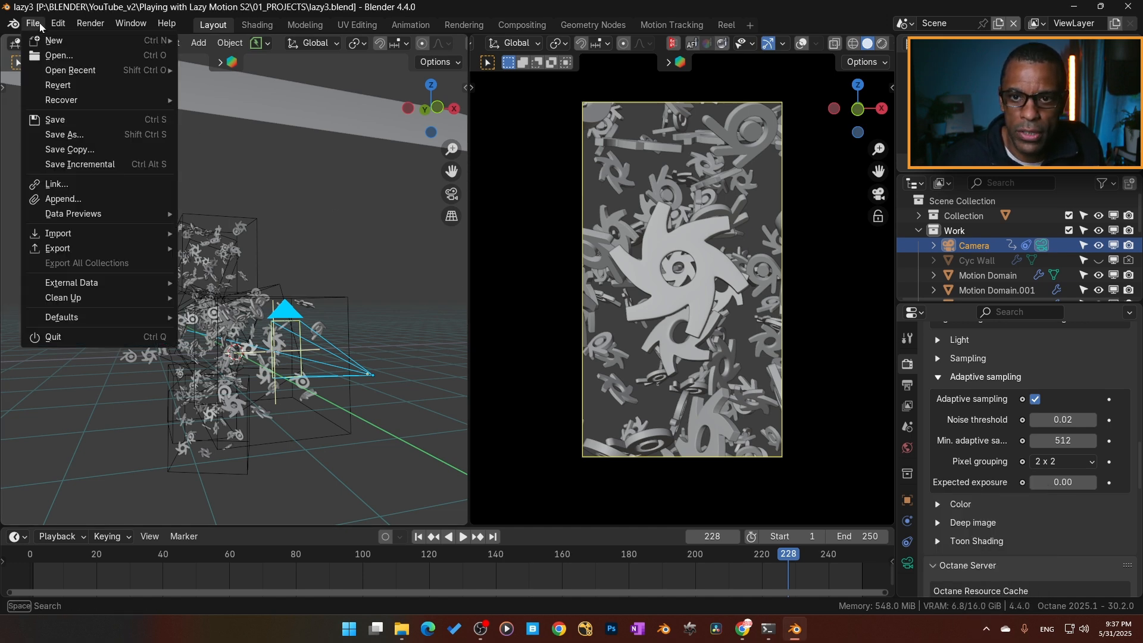
pyautogui.click(40, 23)
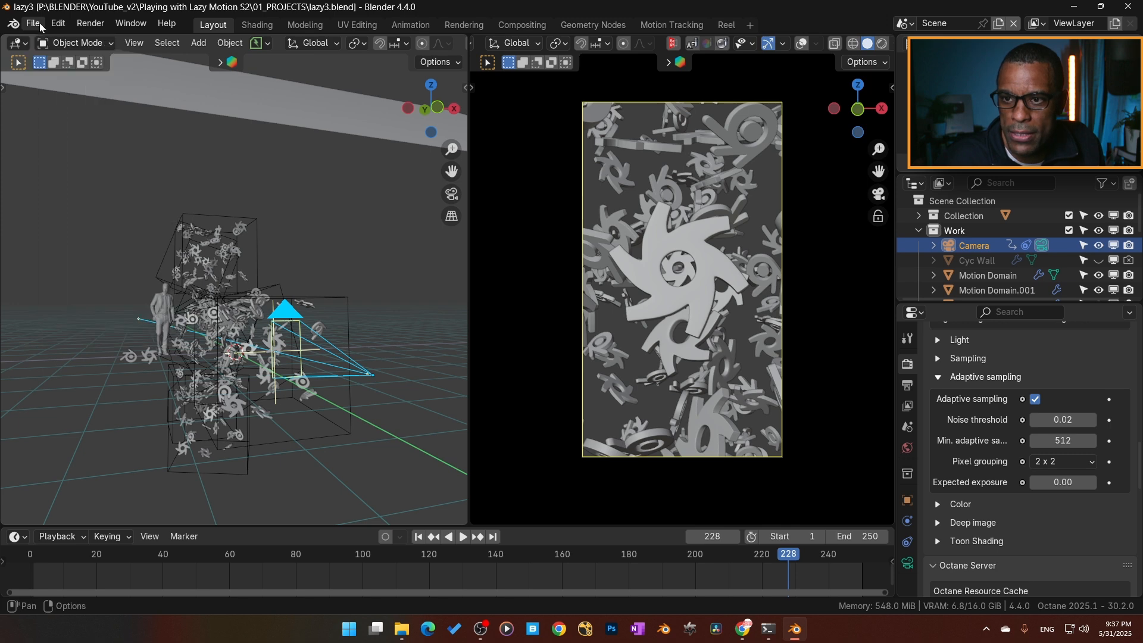
pyautogui.click(516, 22)
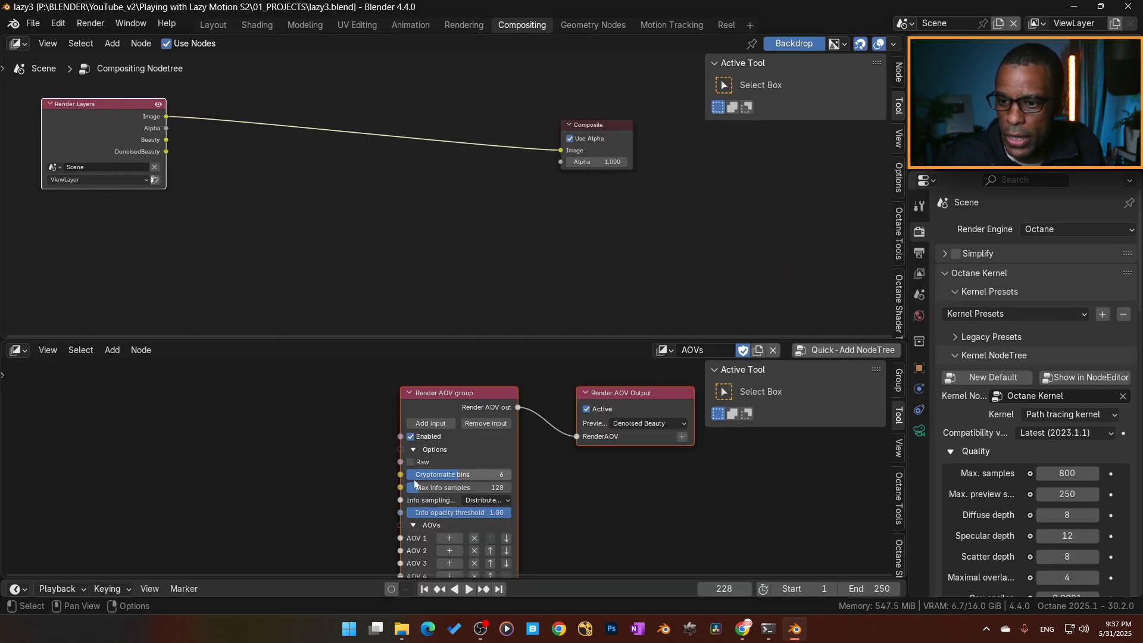
pyautogui.scroll(-1, 281, 451)
pyautogui.moveTo(281, 452); pyautogui.dragTo(218, 430, button='middle')
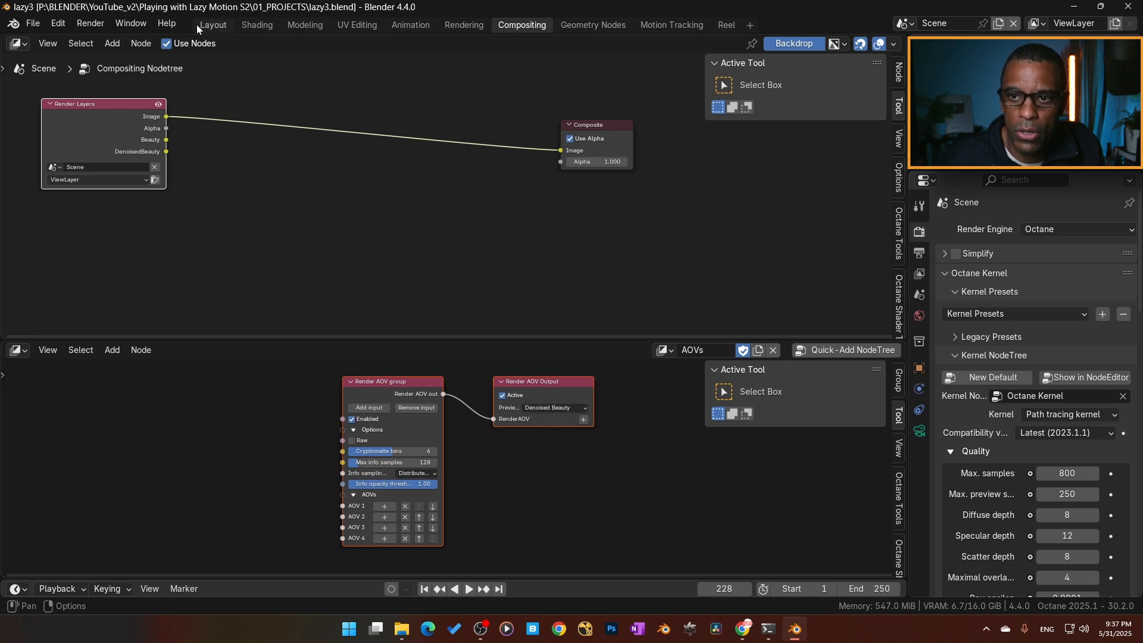
pyautogui.click(213, 25)
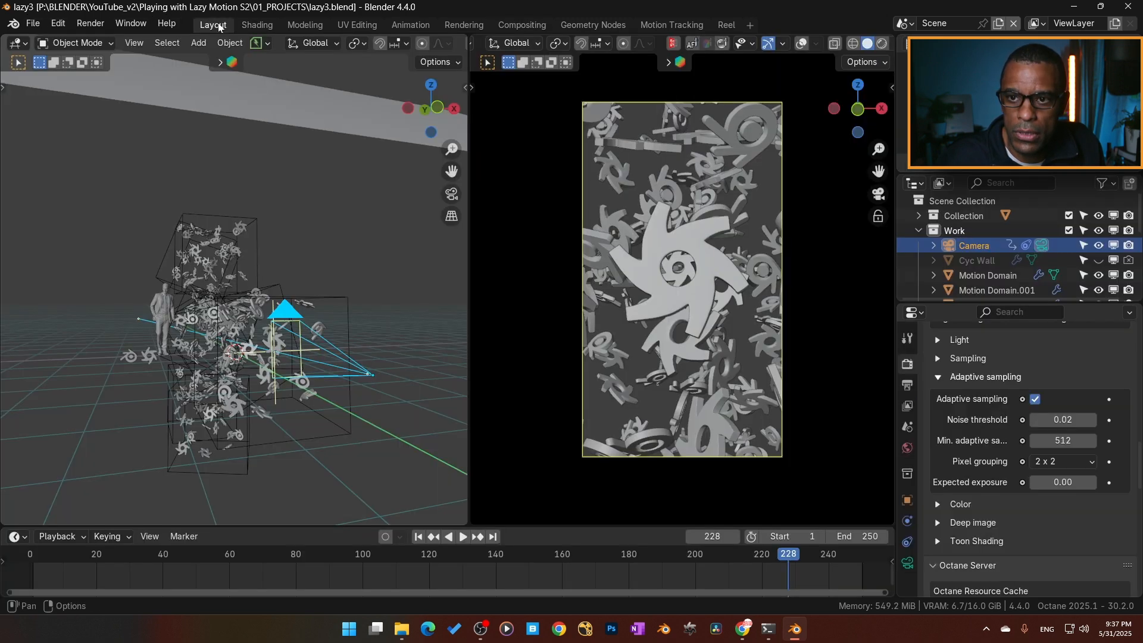
# - Export the animated scene in the Octane Orbx (.orbx) format
pyautogui.click(26, 26)
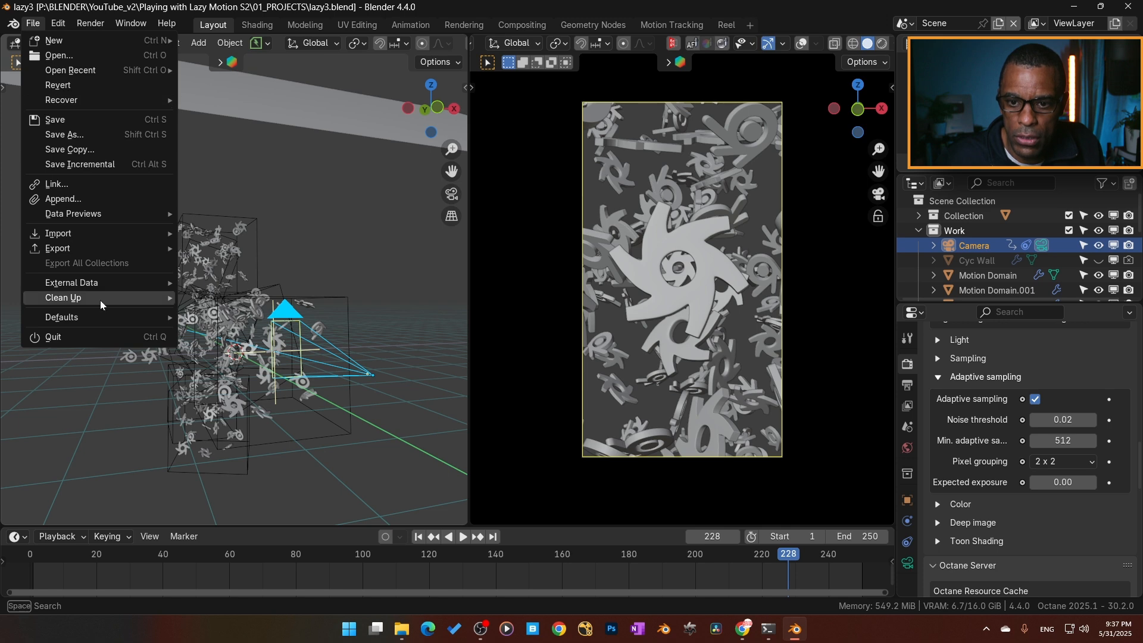
pyautogui.moveTo(119, 253)
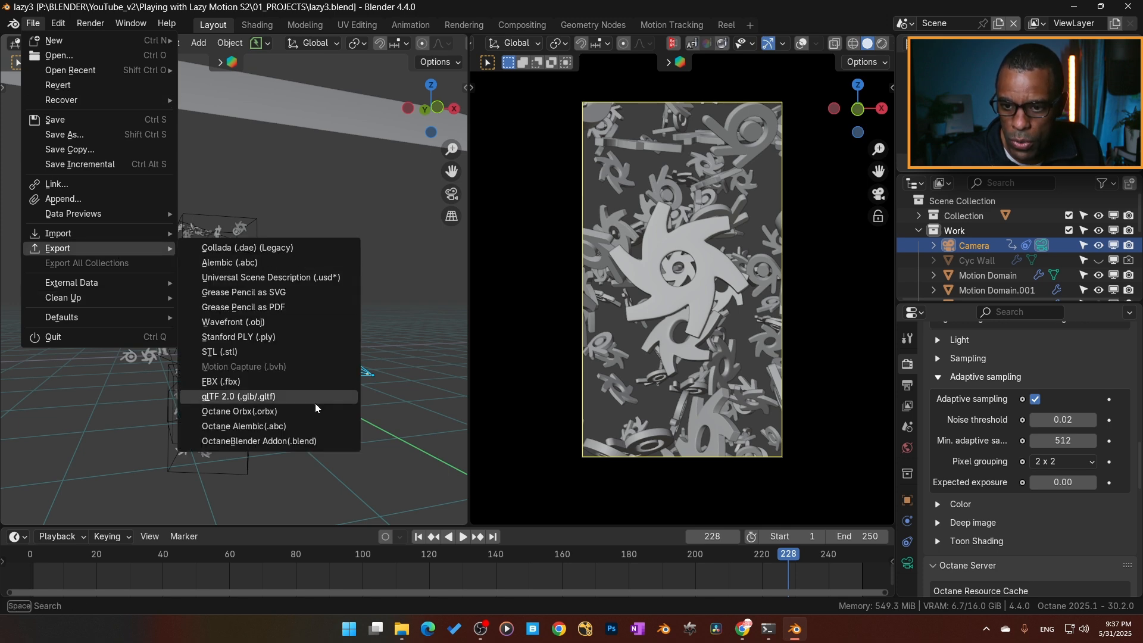
pyautogui.click(272, 416)
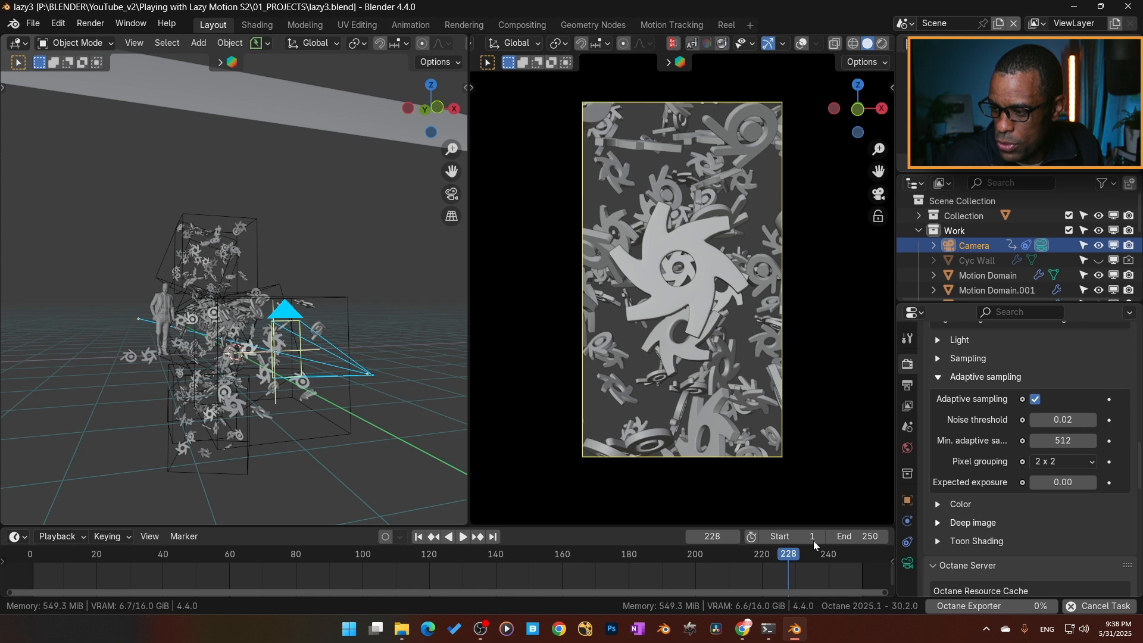
pyautogui.click(986, 629)
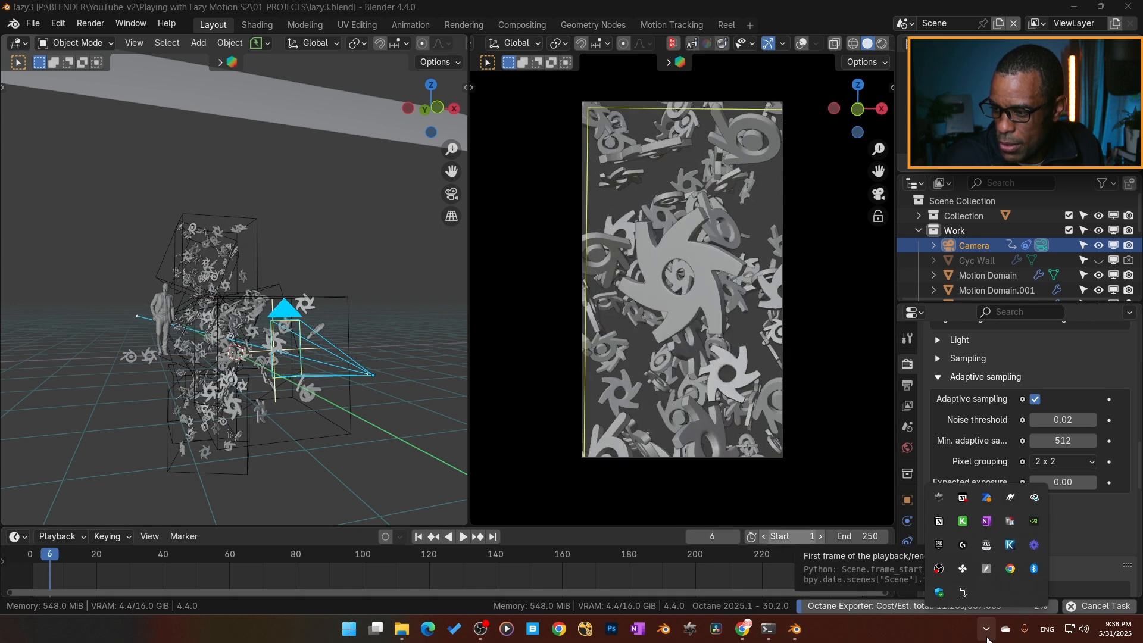